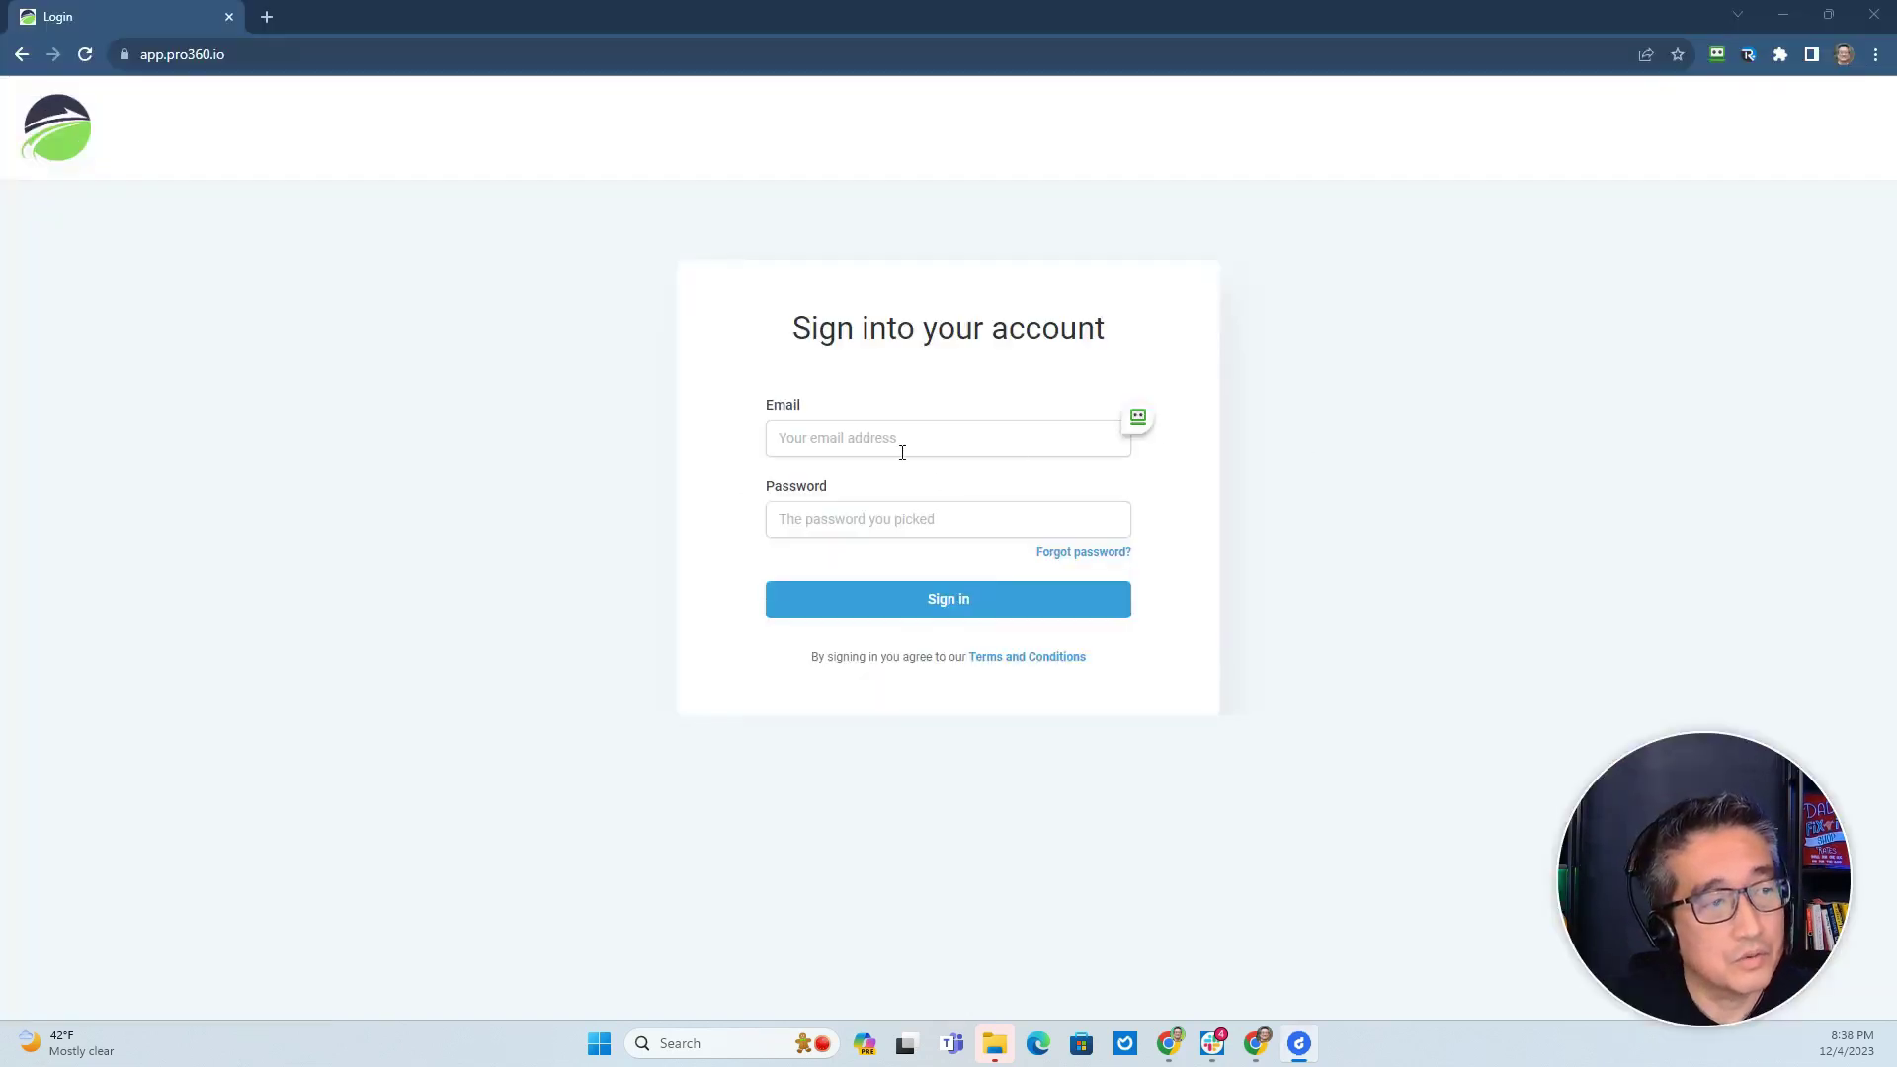
Request a Pro360.io password reset by entering the account e-mail in the Forgot password form.
click(1067, 551)
click(869, 440)
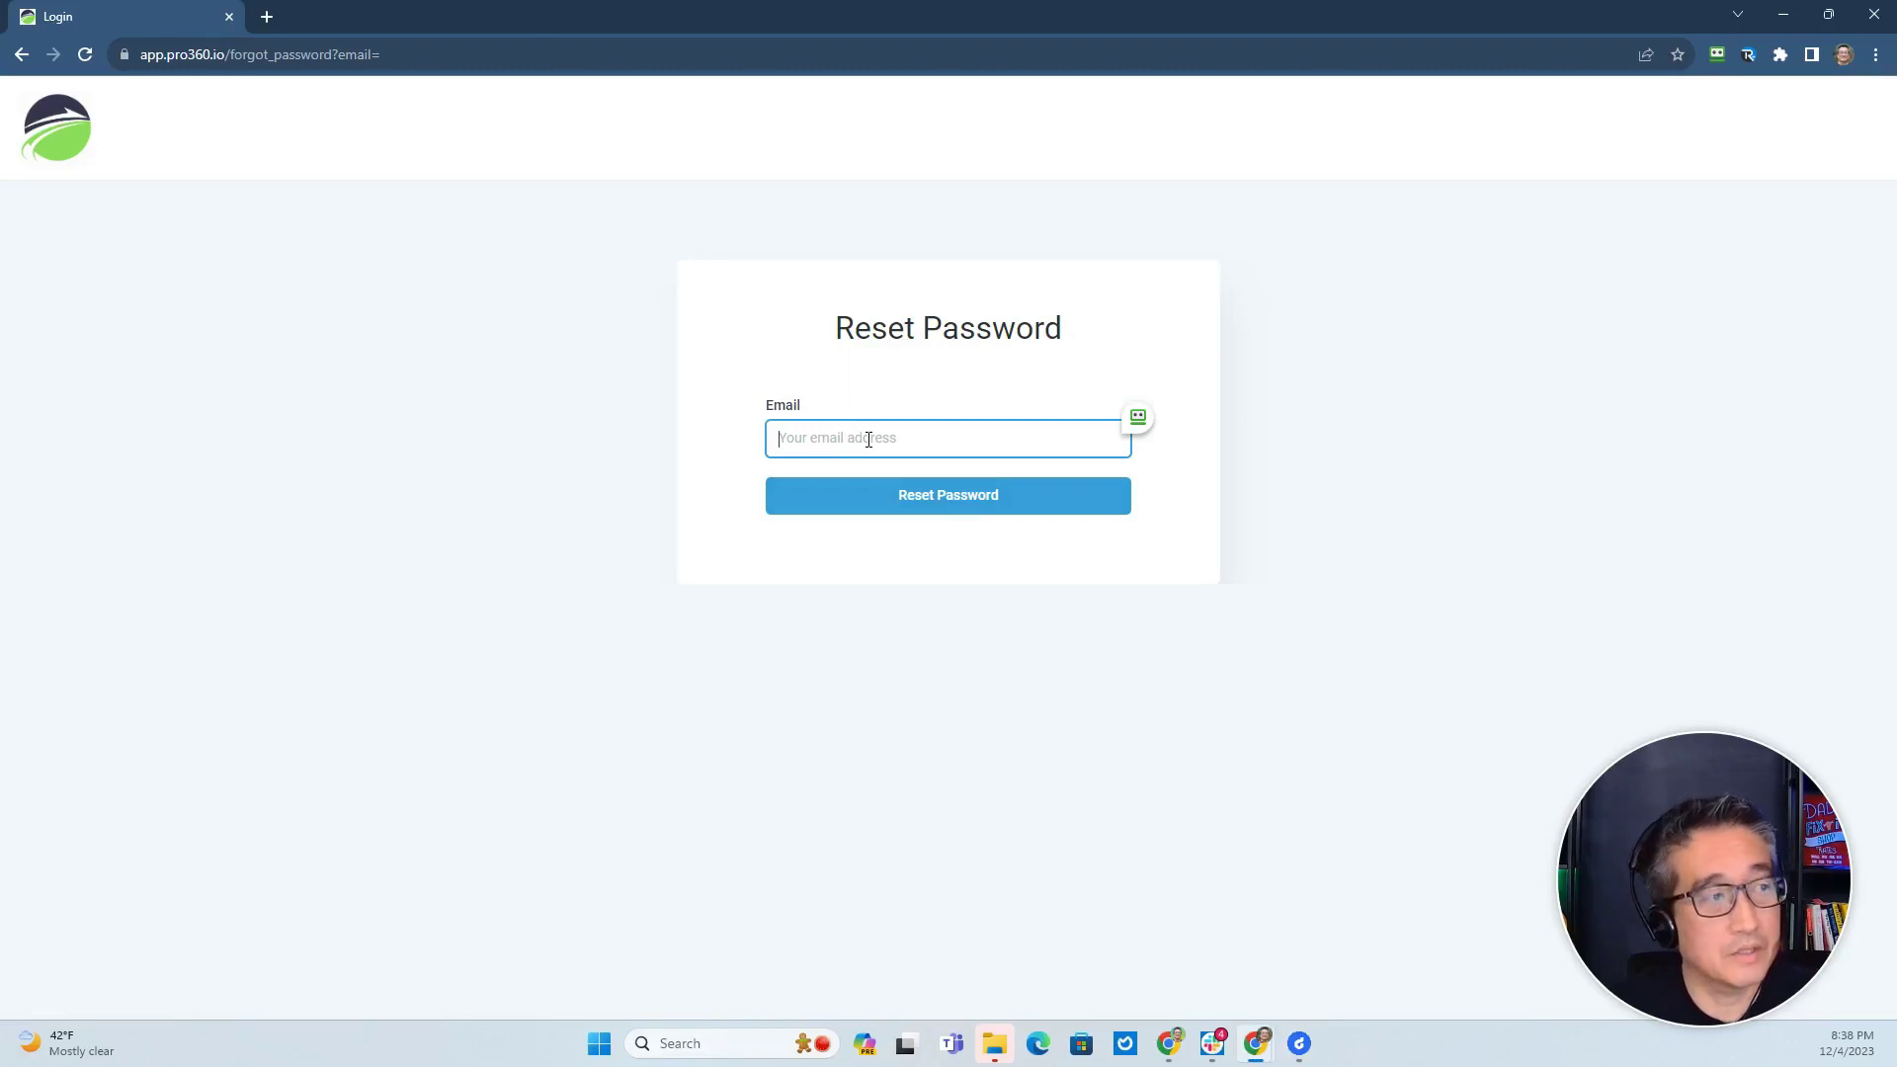
key(ctrl+v)
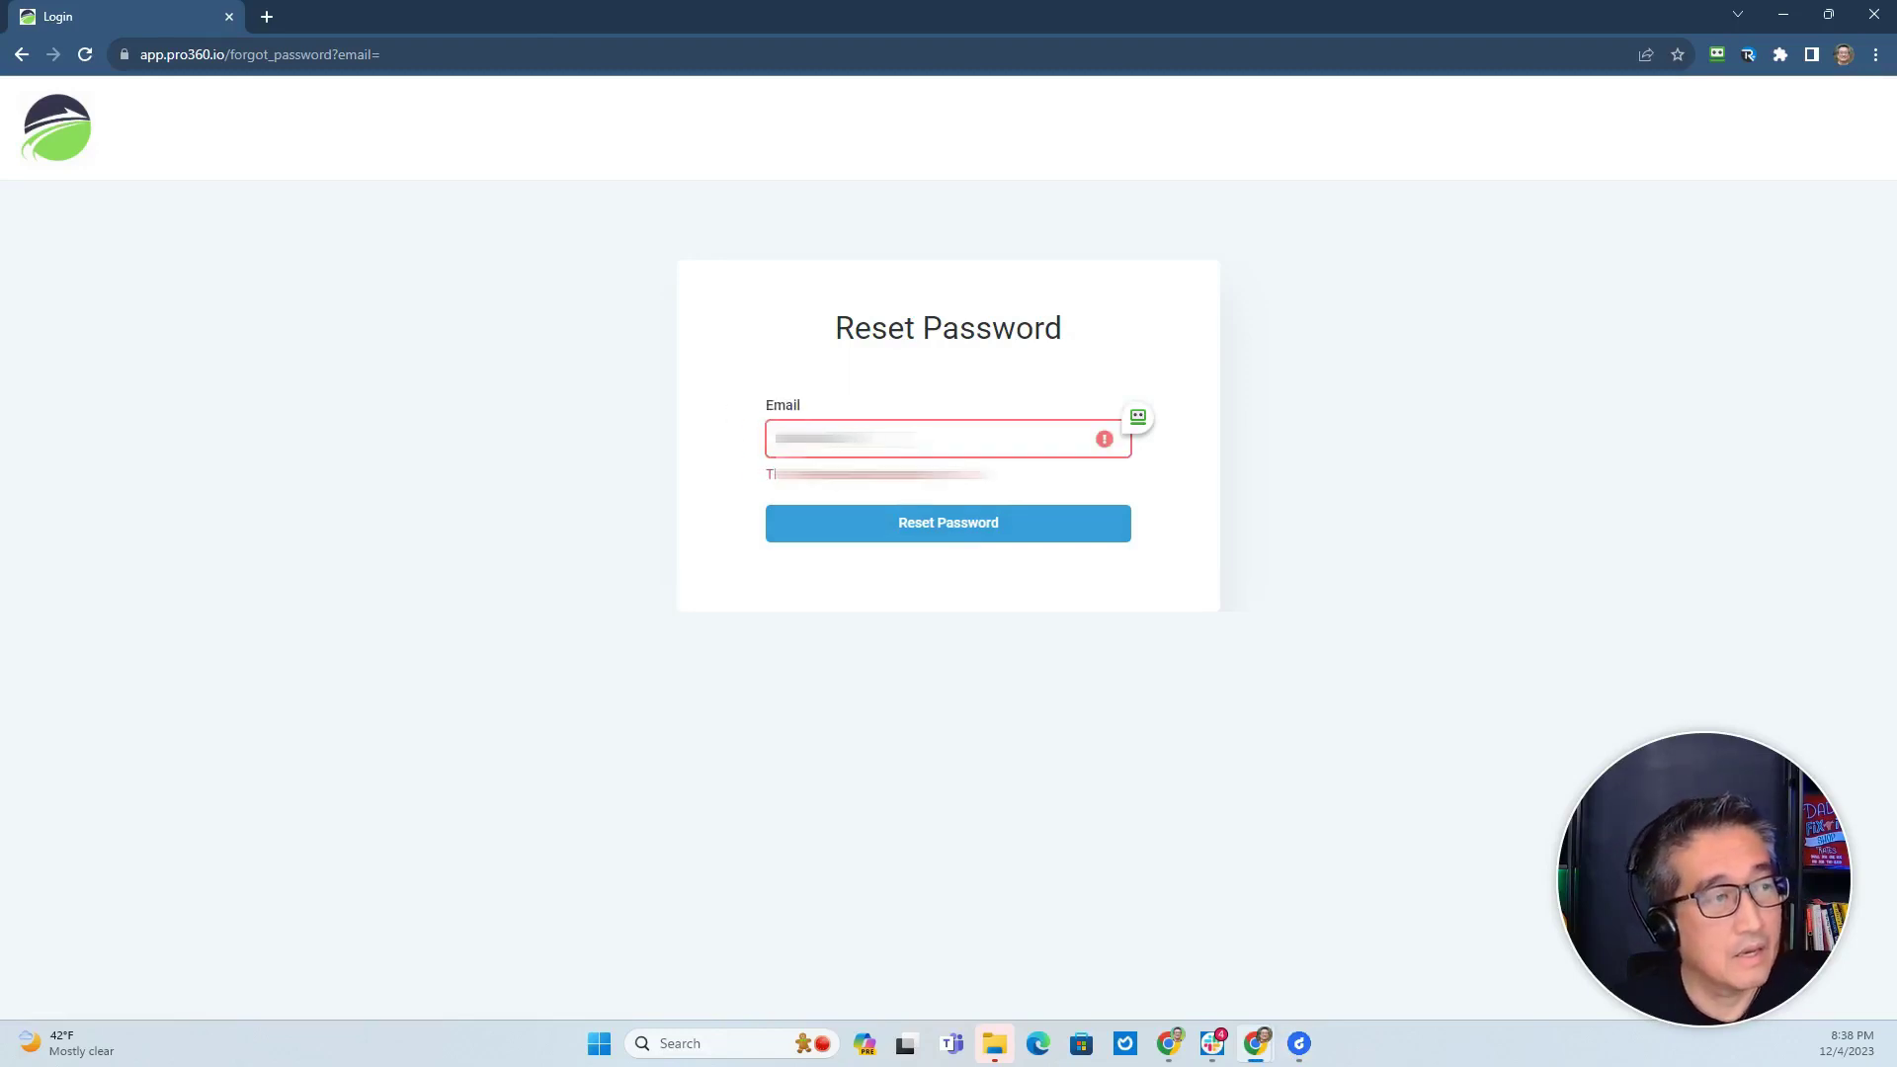
key(BackSpace)
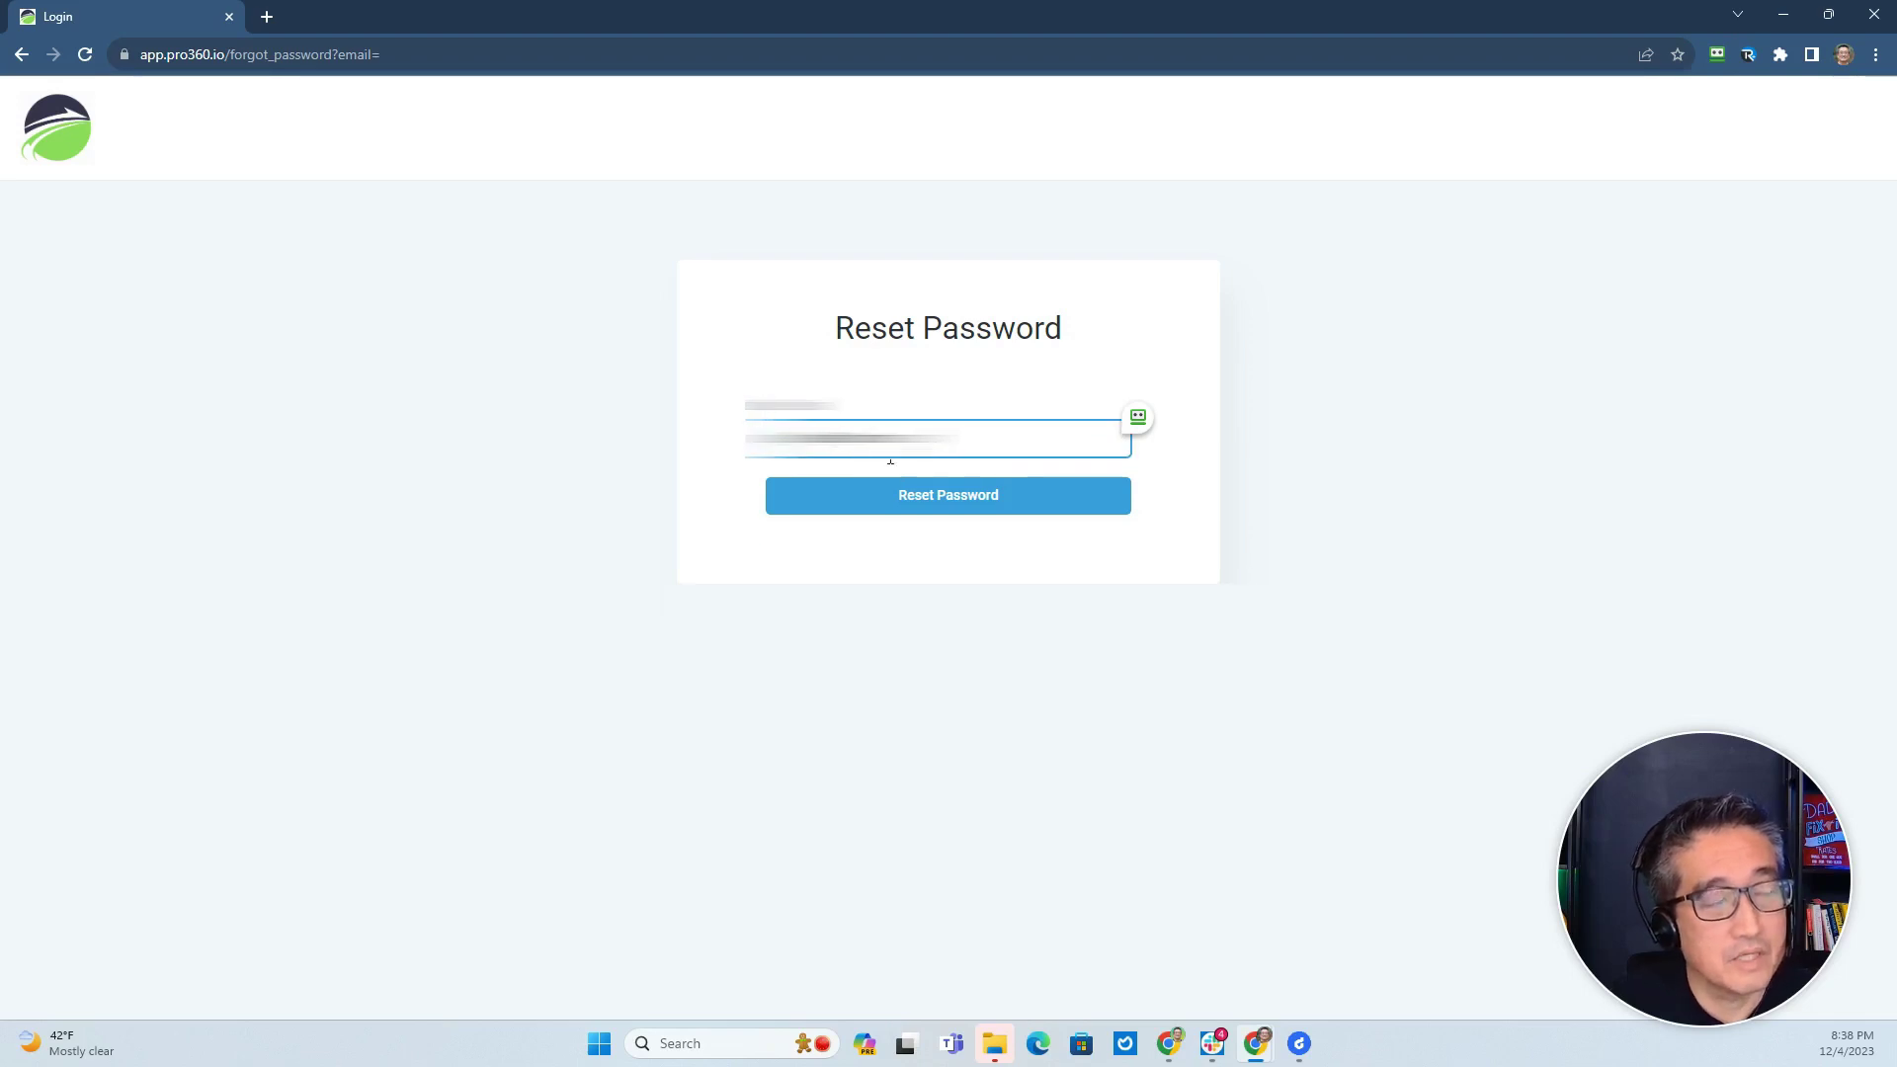
click(928, 505)
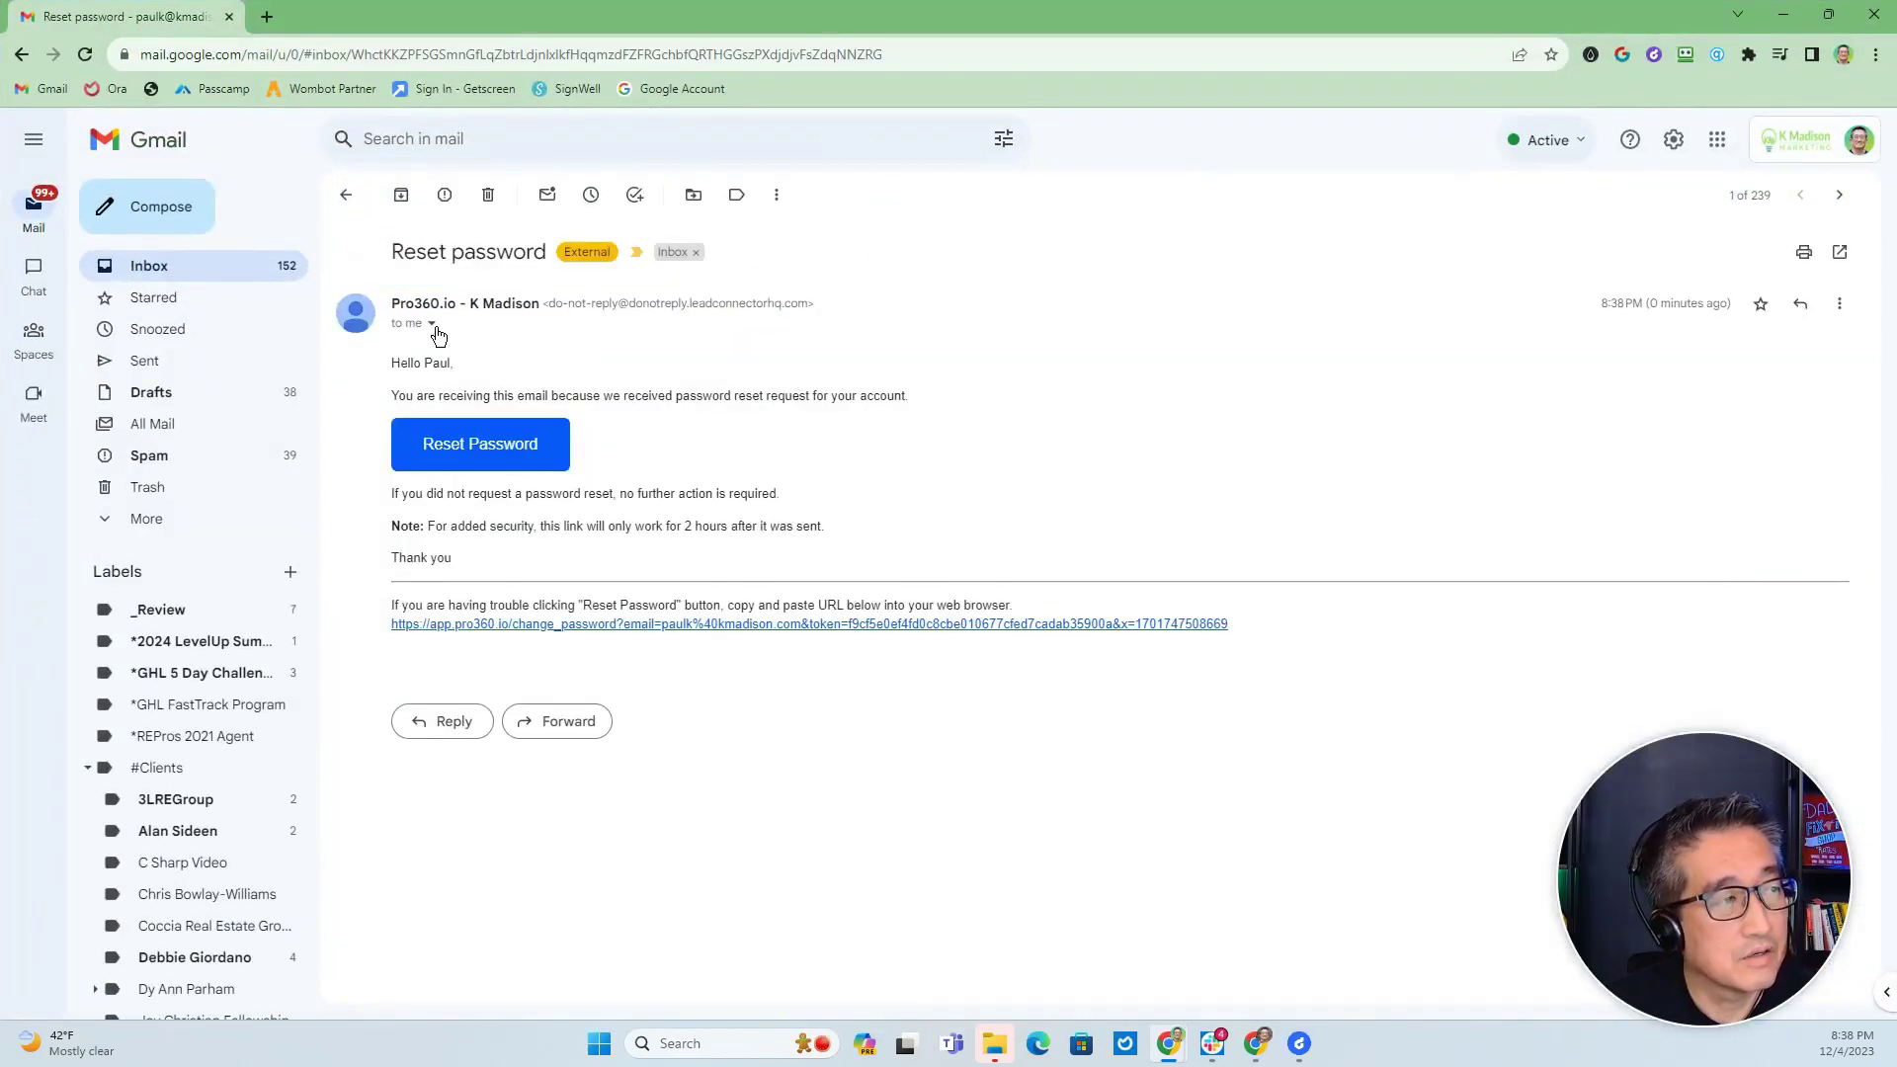
Reveal the reset email's sender and highlight leadconnectorhq in its address, then return to Pro360.io.
click(432, 324)
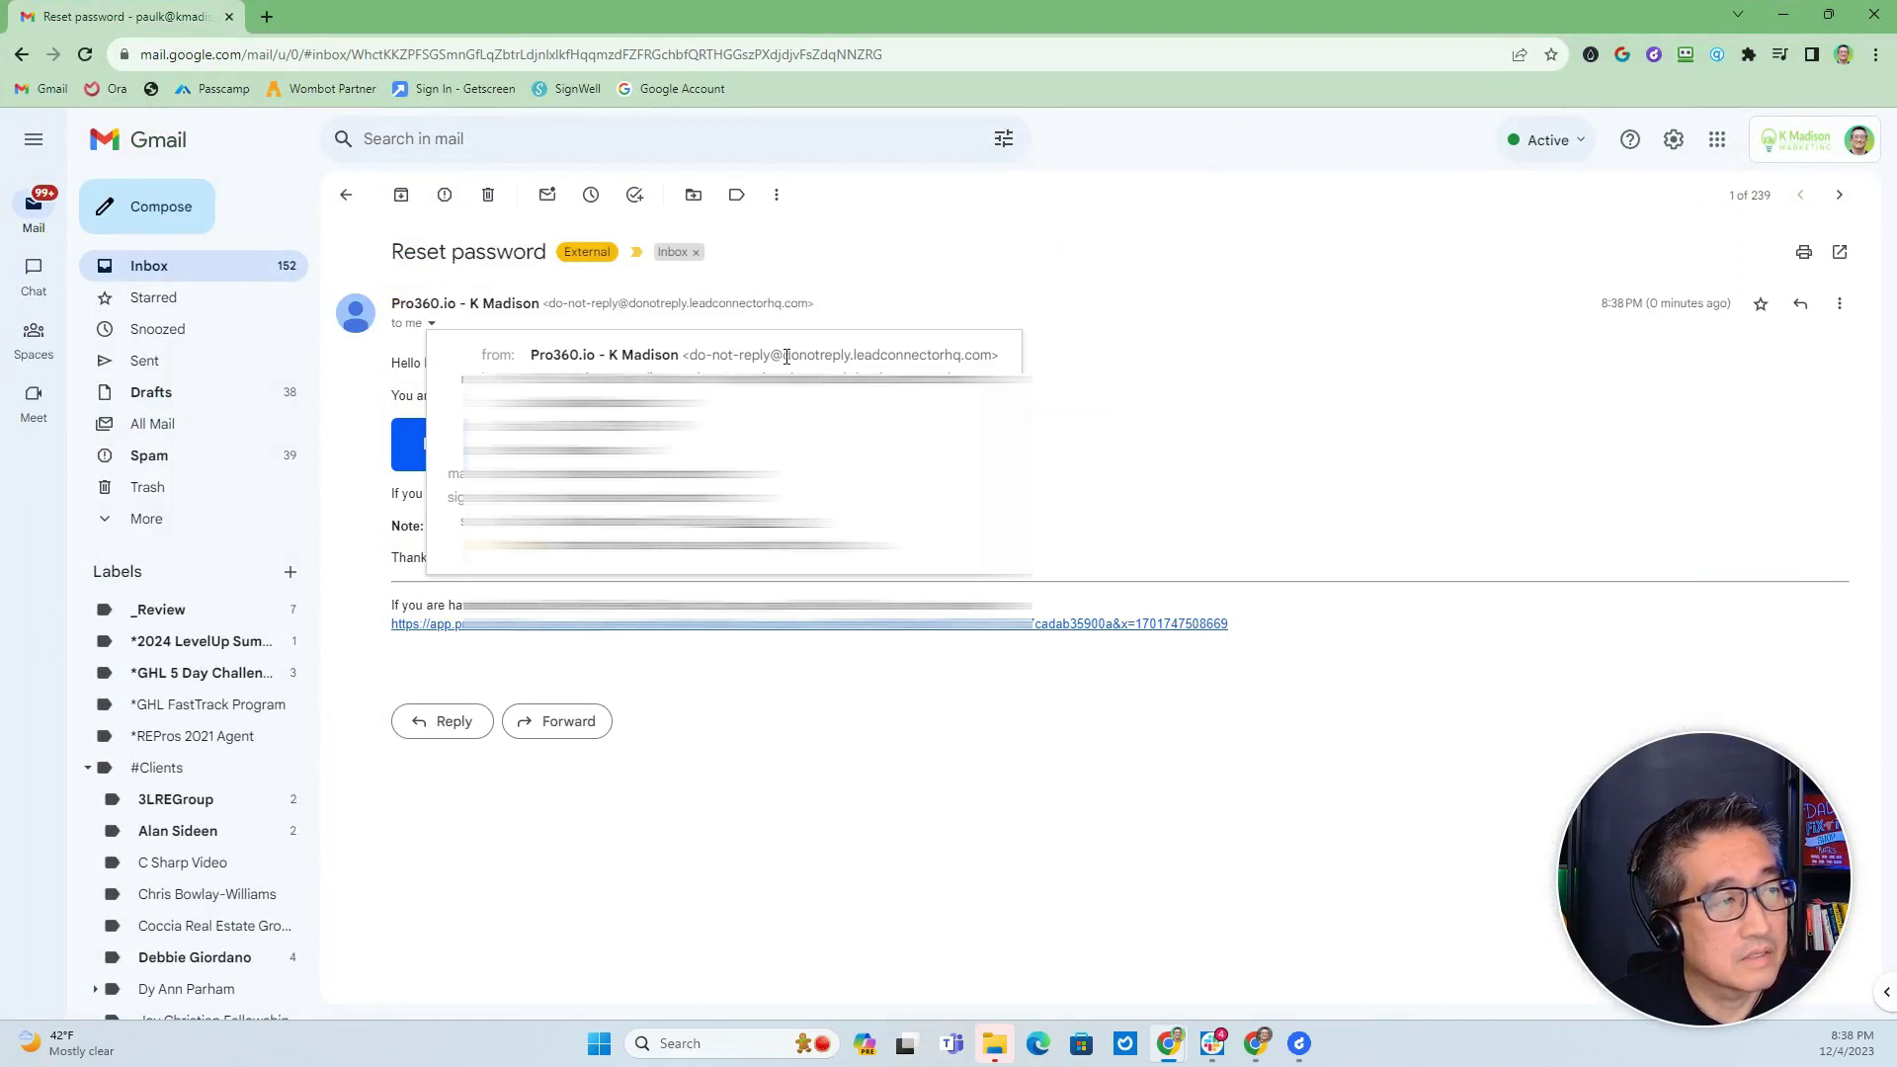
drag(786, 355, 992, 358)
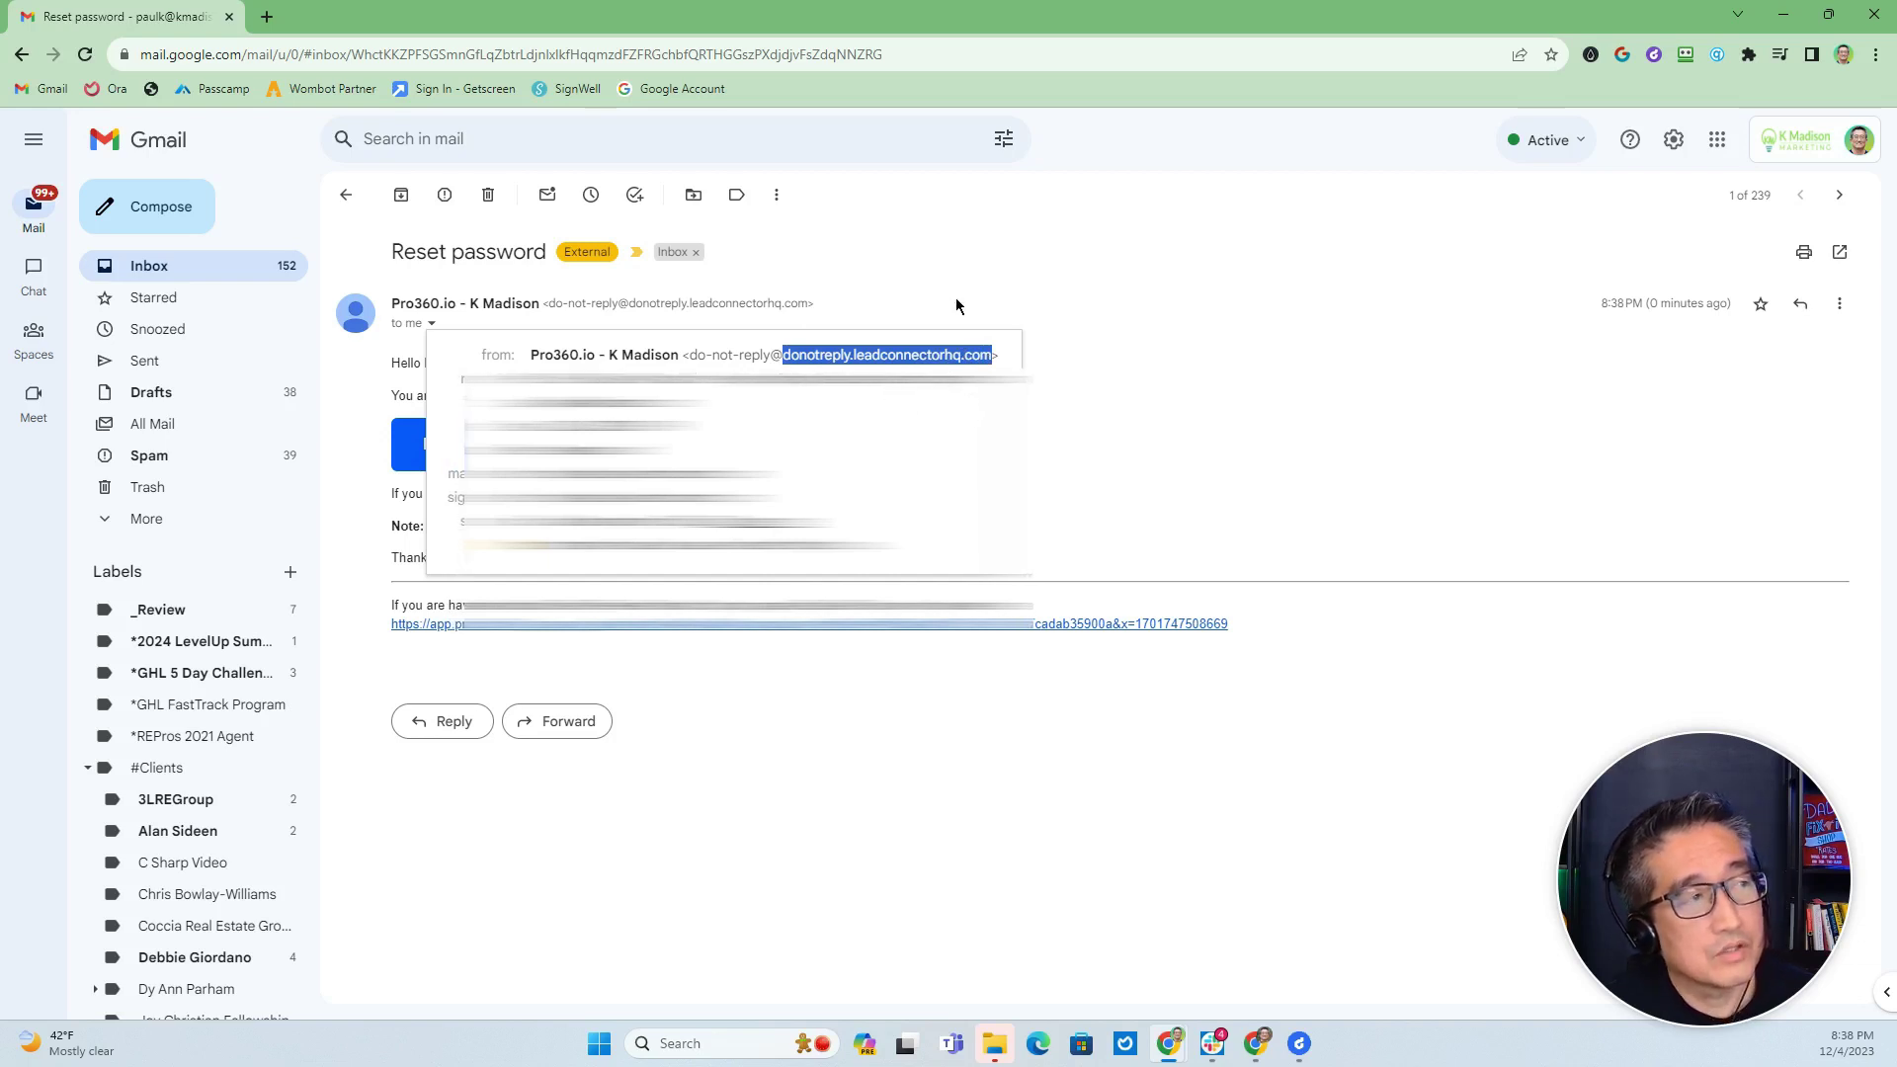
click(858, 356)
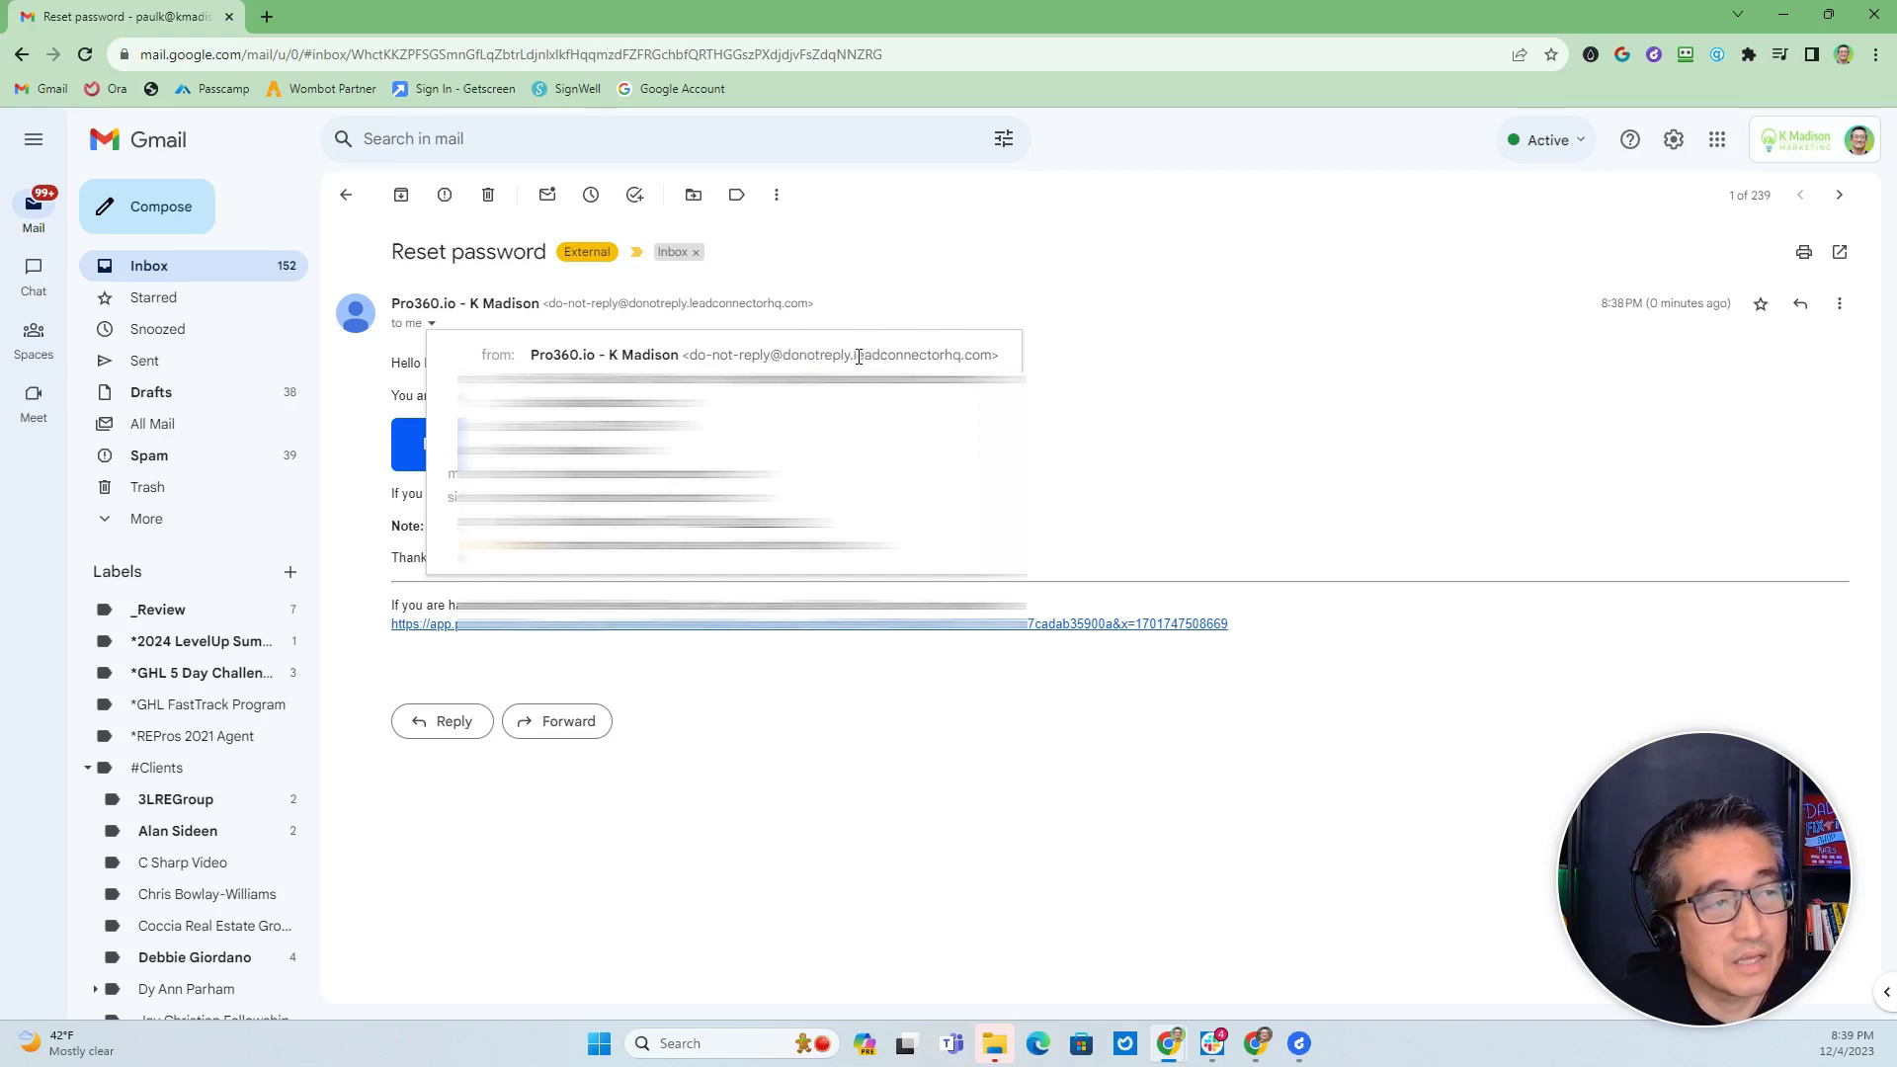
drag(855, 355, 954, 352)
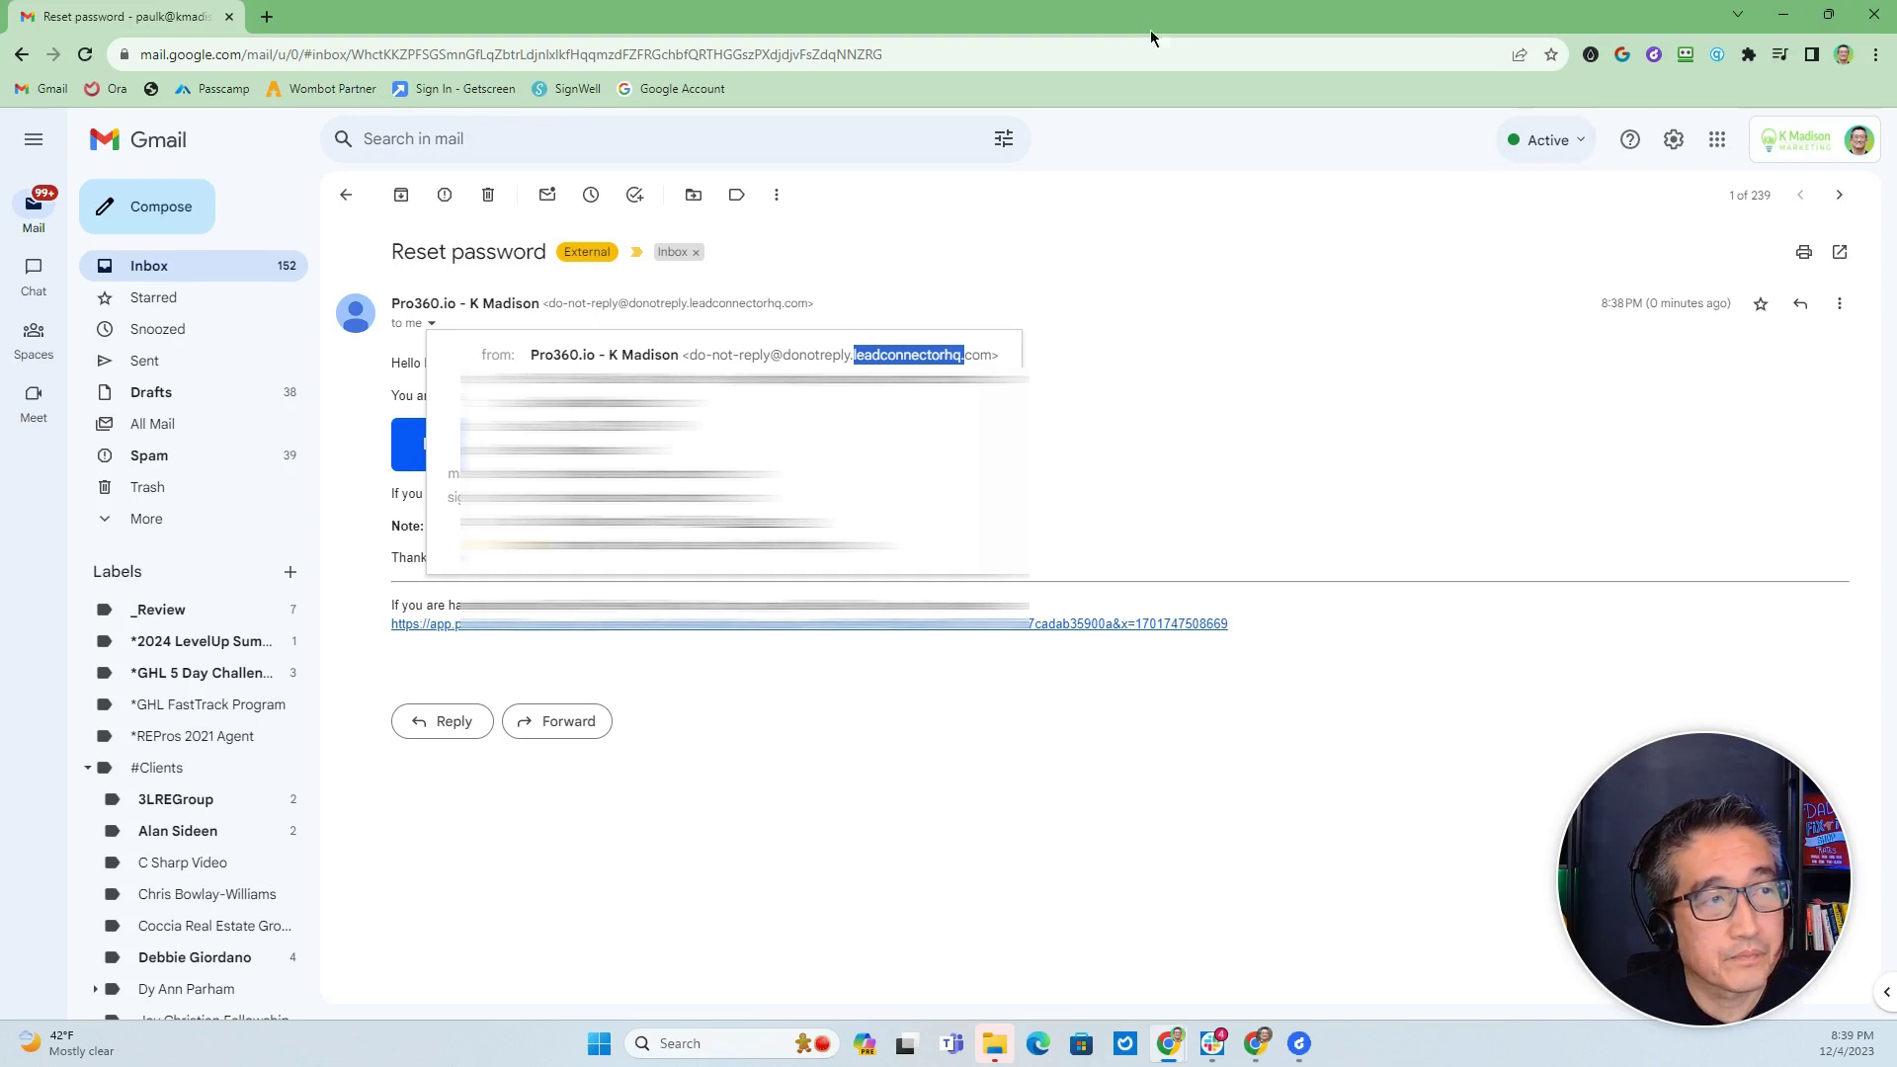
key(alt+Tab)
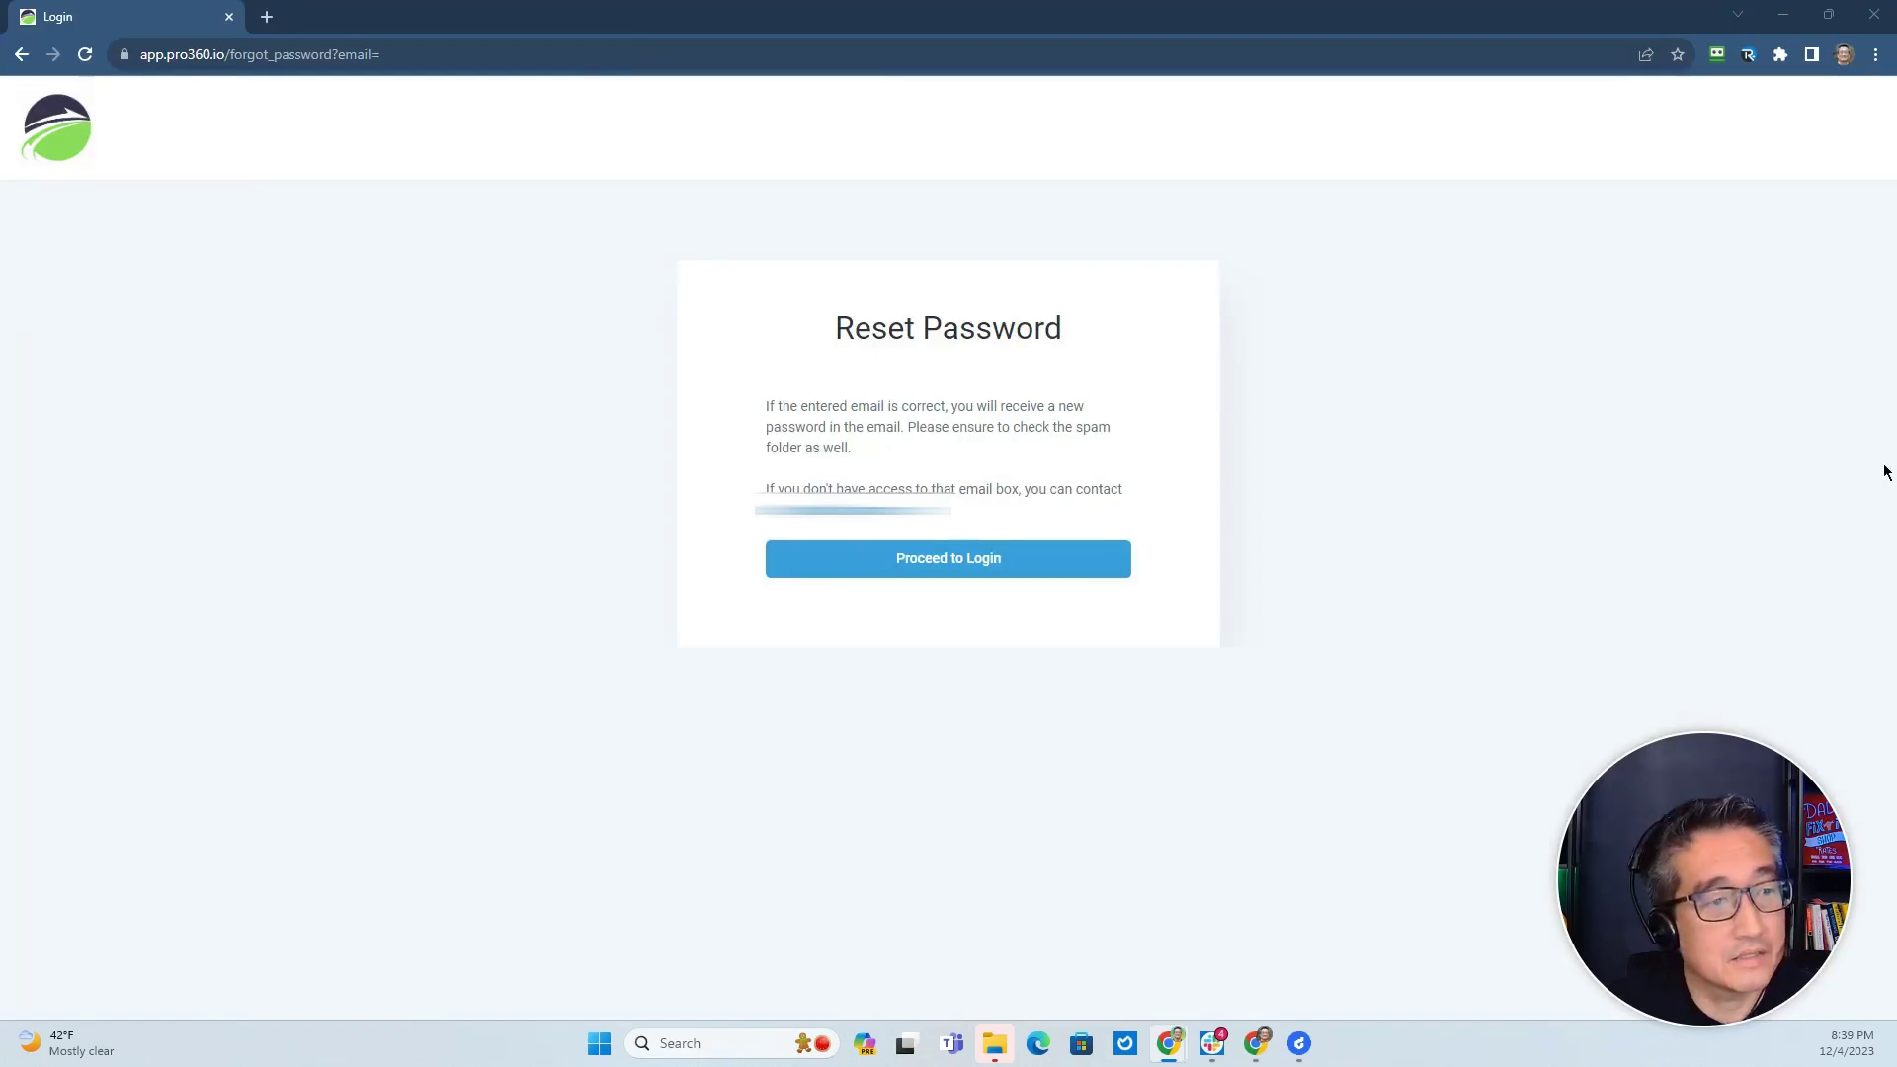
Add and verify donotreply.pro360.io as a dedicated sending domain.
key(alt+Tab)
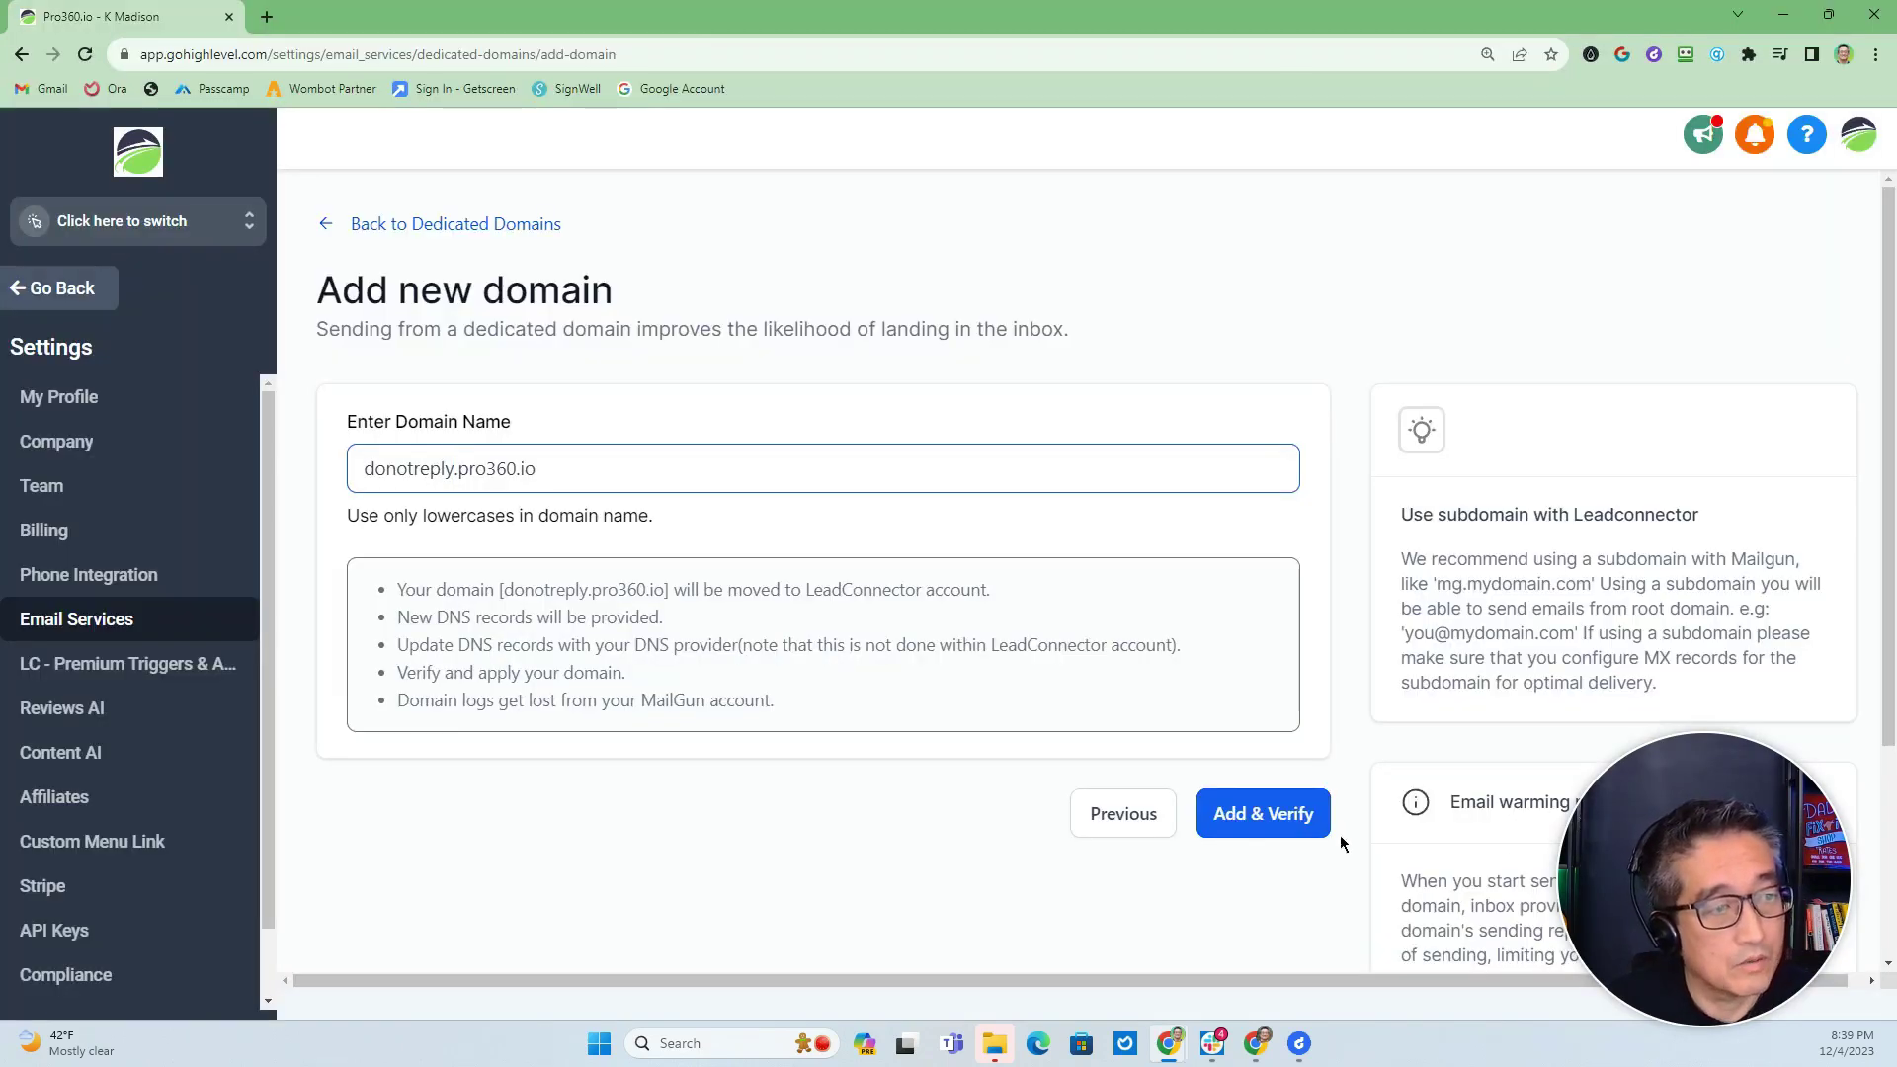
click(1252, 817)
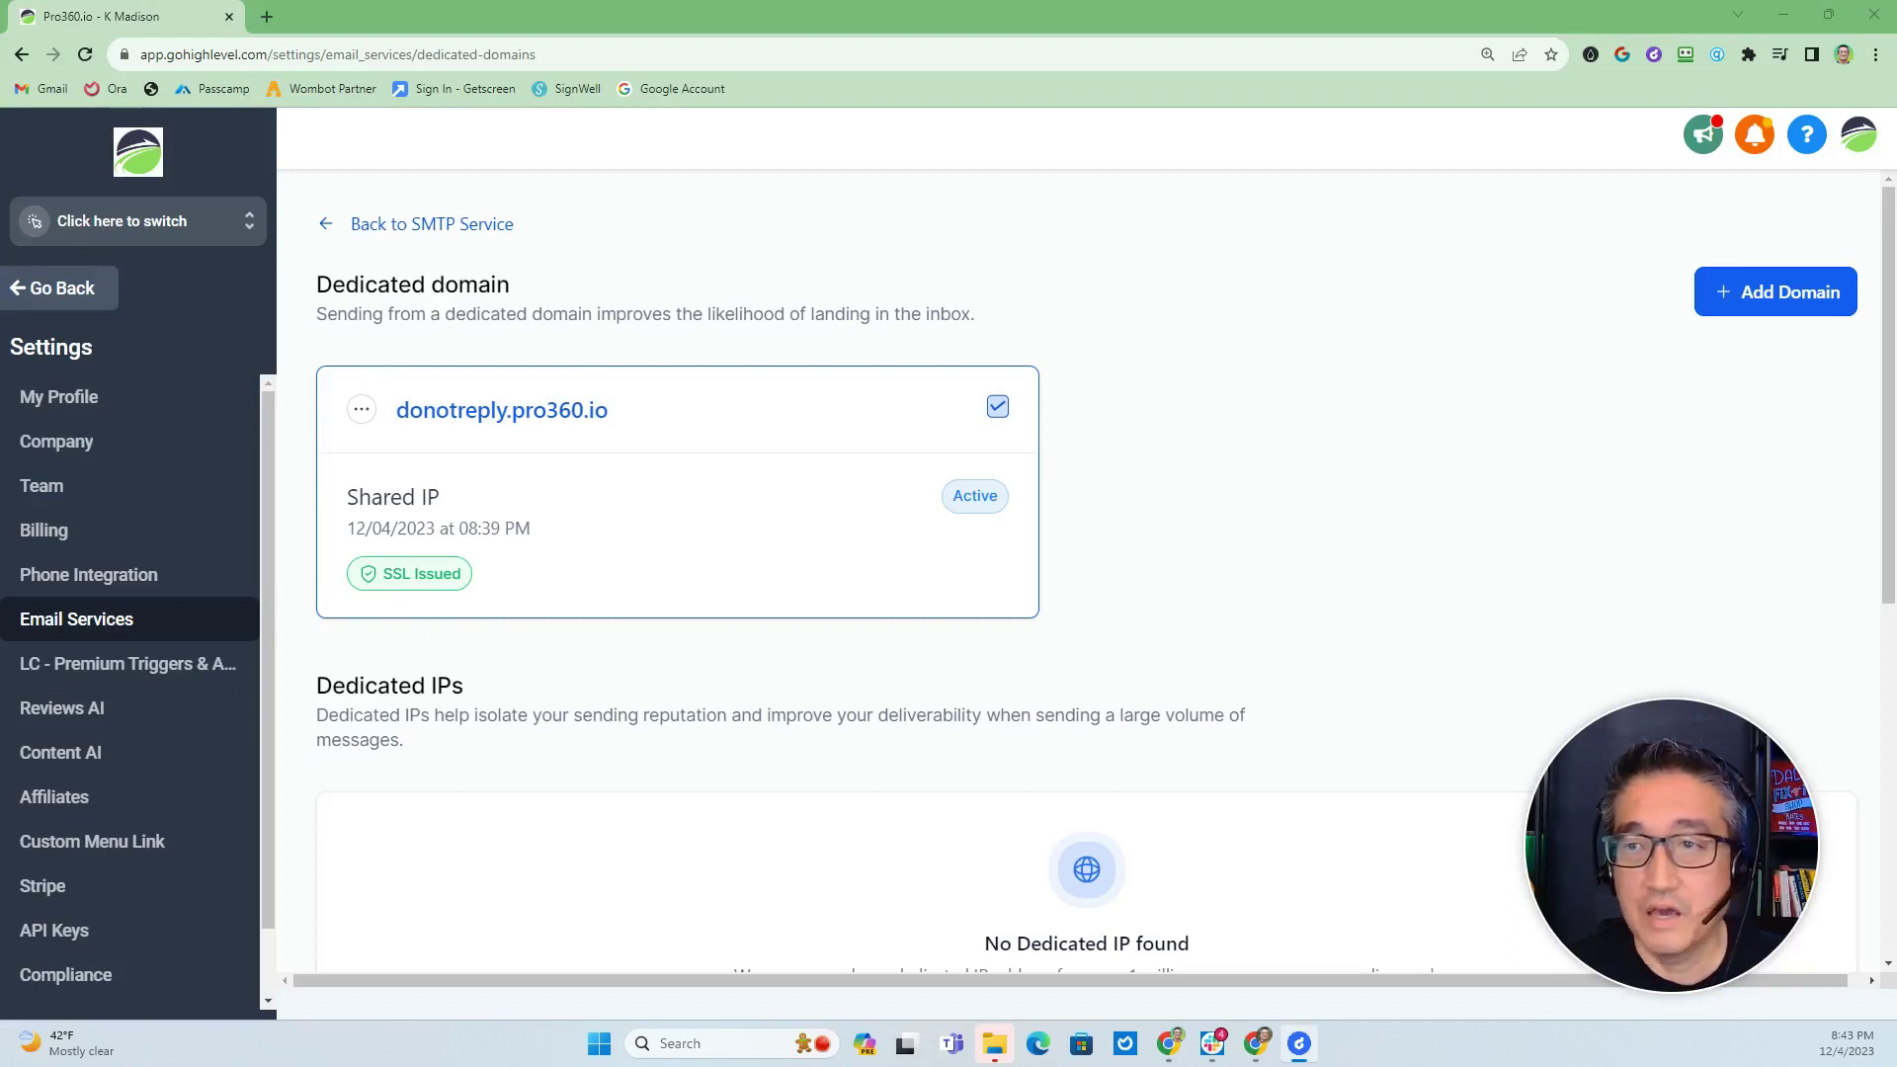
Maximize the sign-in window and request another password reset for the account e-mail.
drag(1896, 128, 1173, 118)
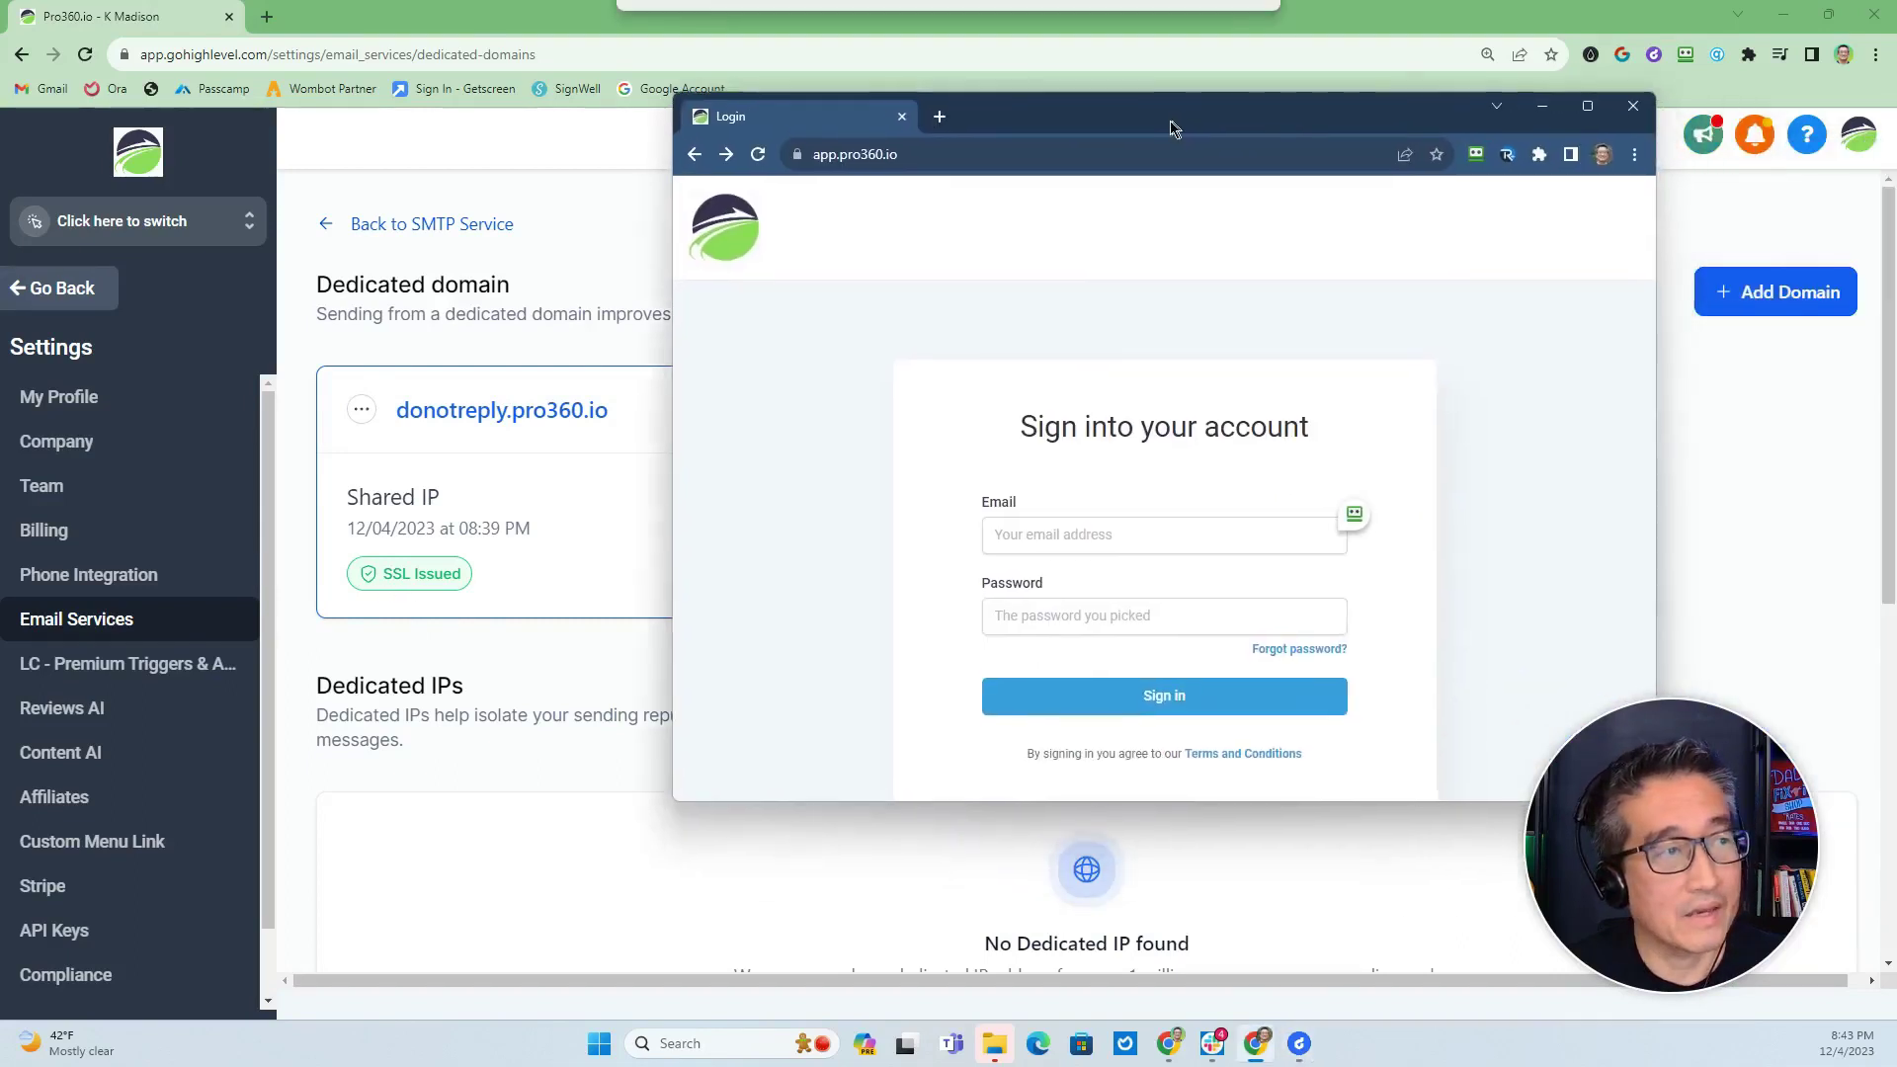
double_click(1165, 122)
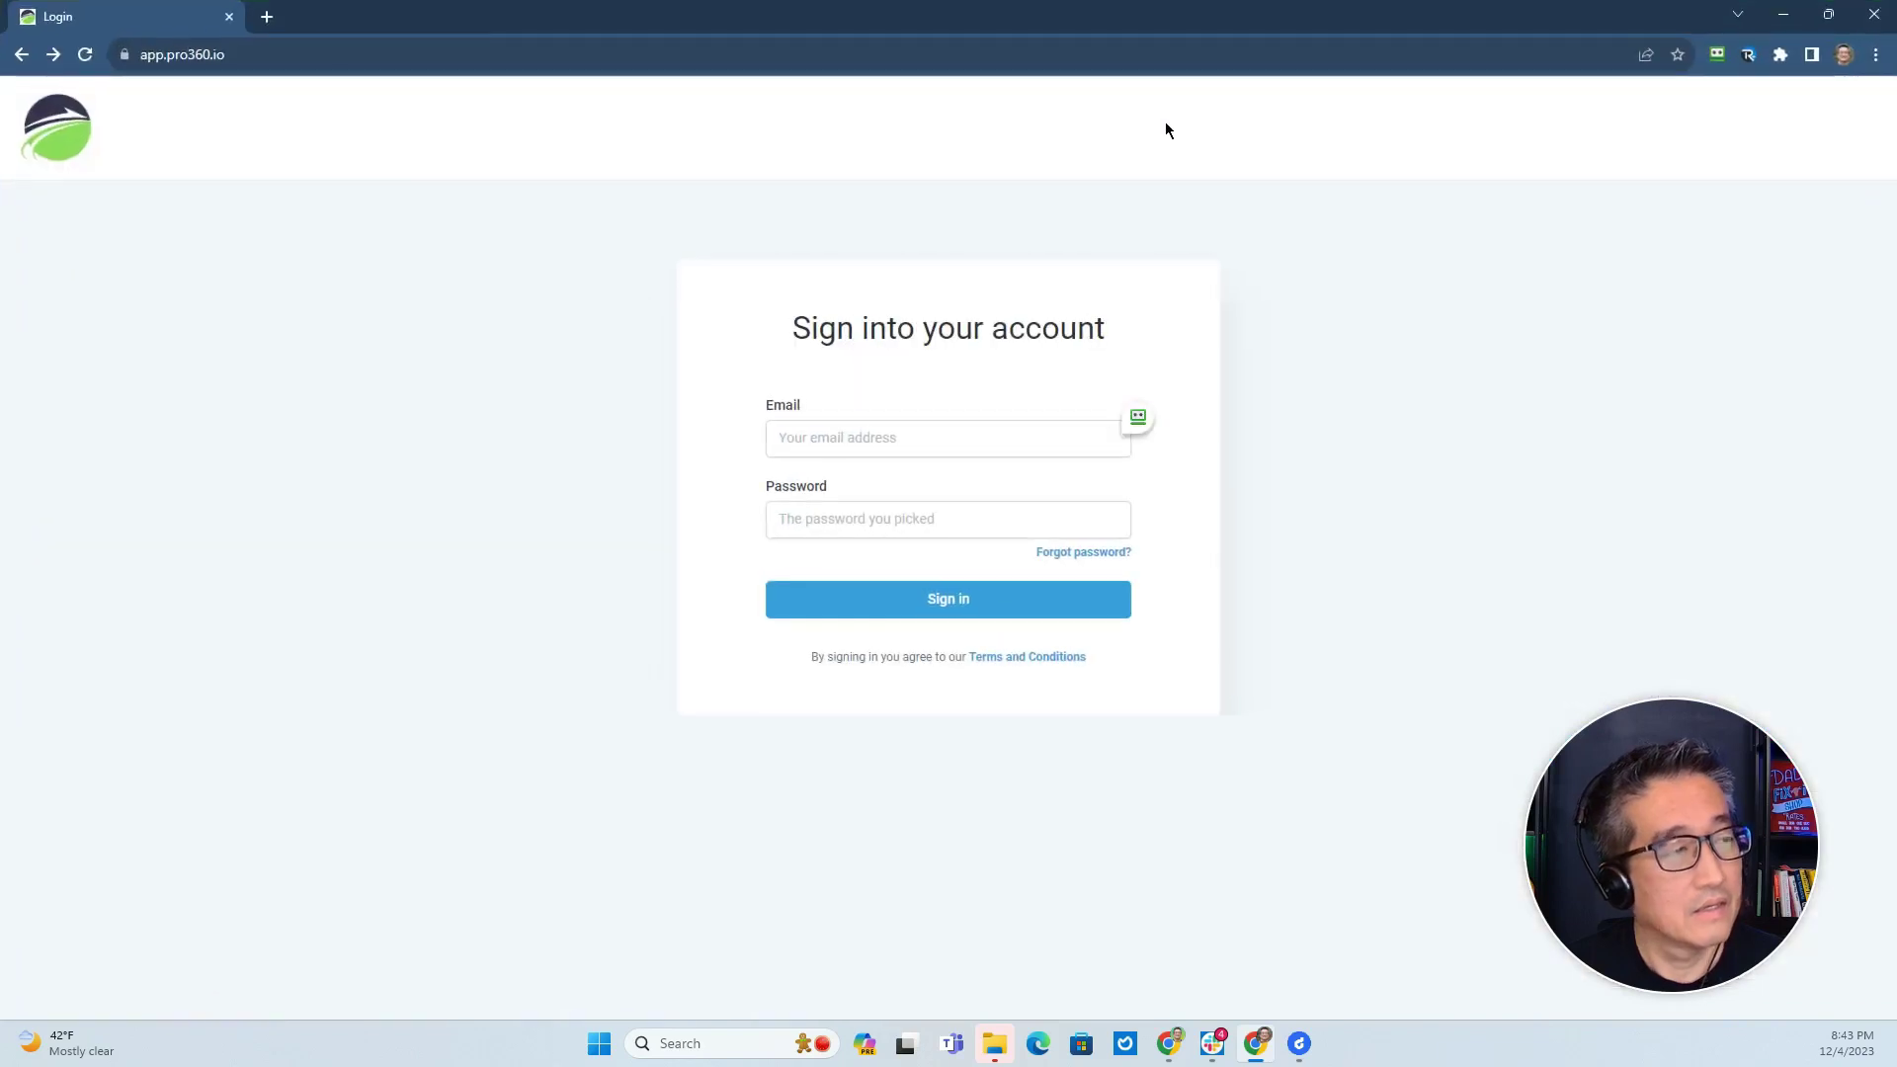
click(1090, 551)
click(815, 438)
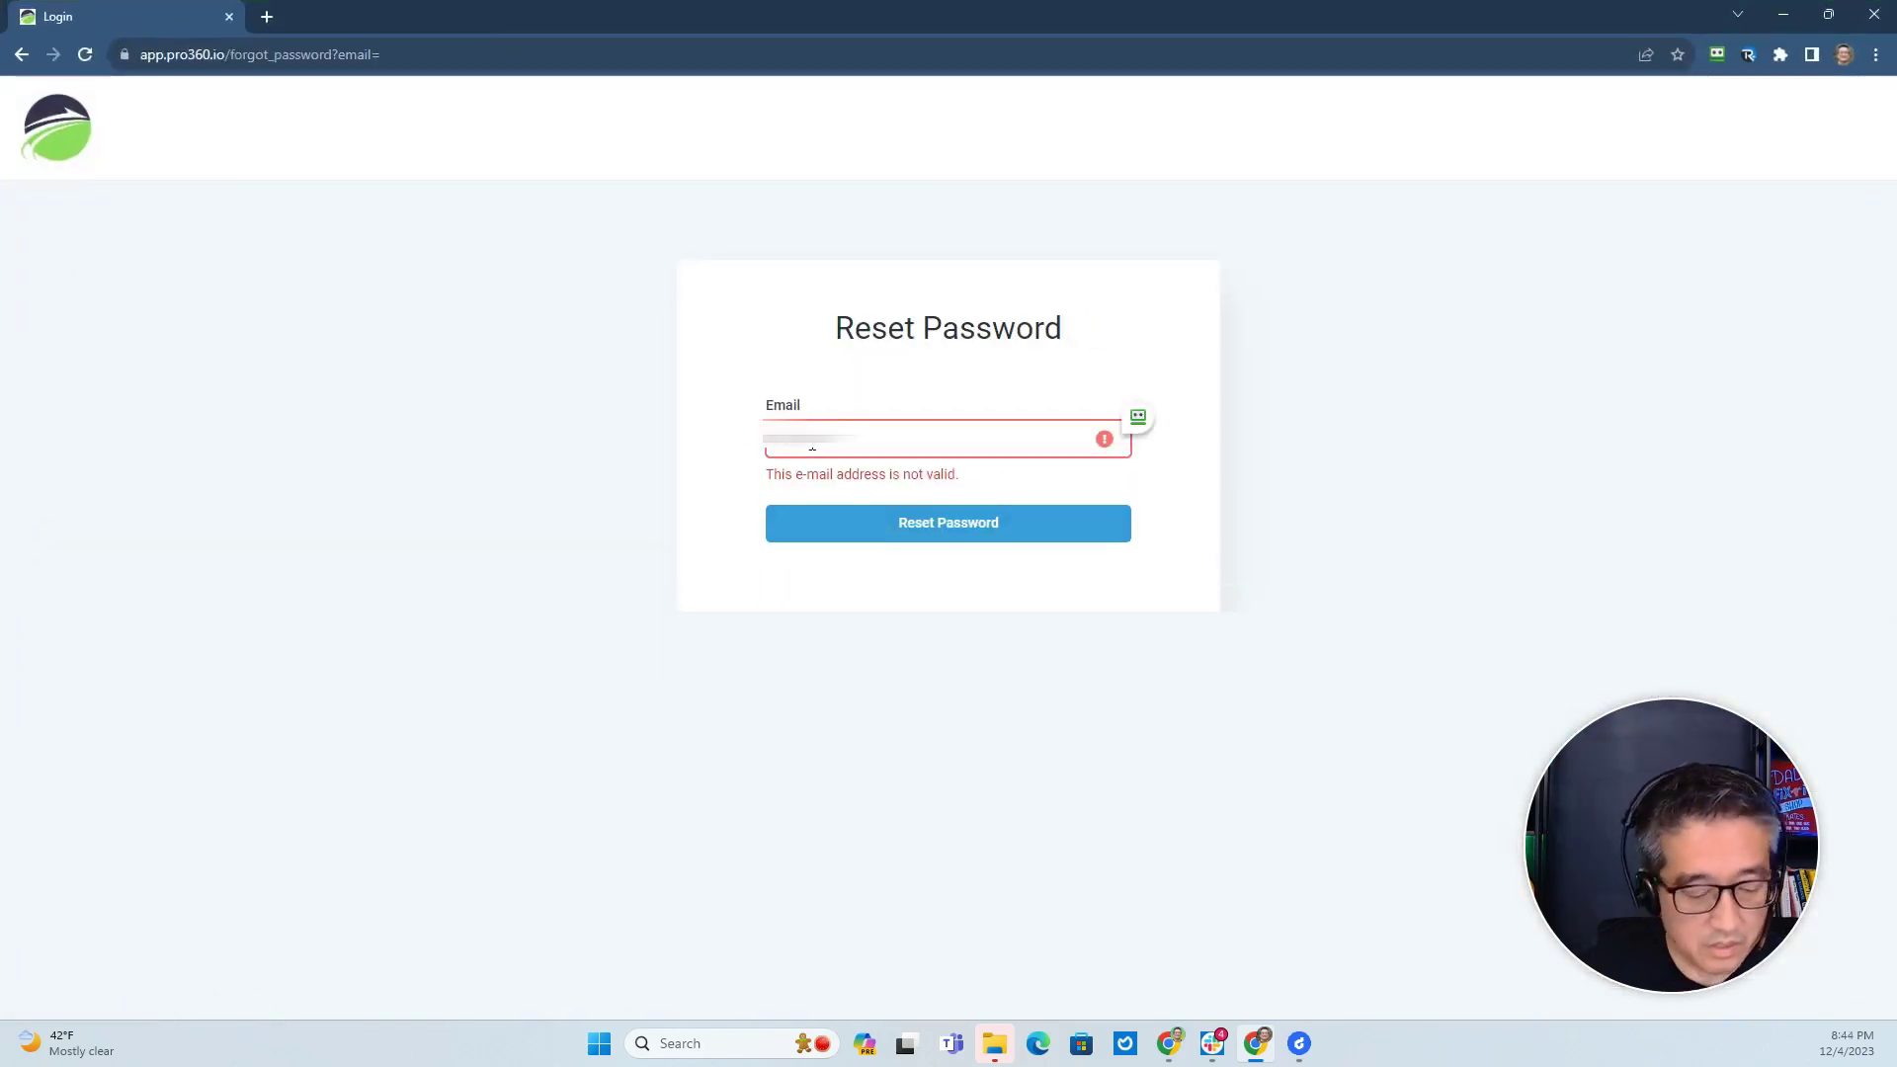
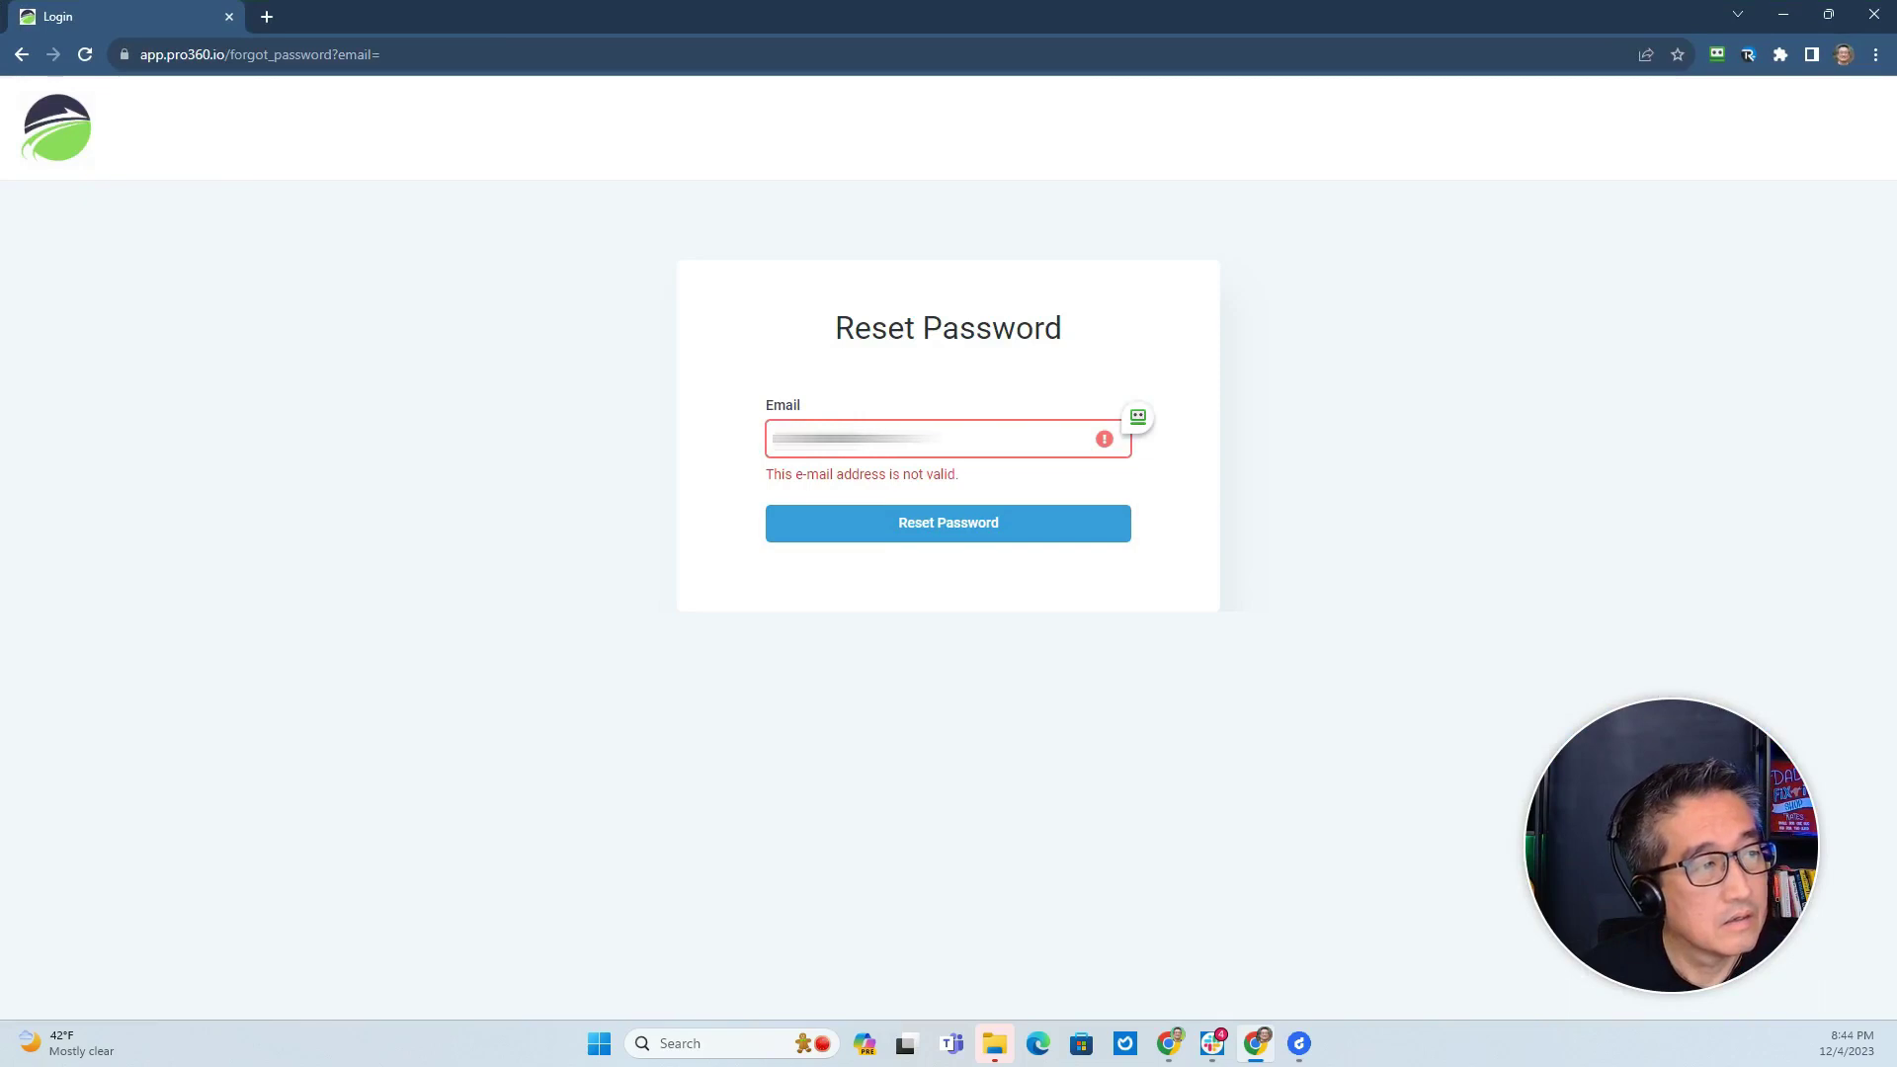
click(971, 495)
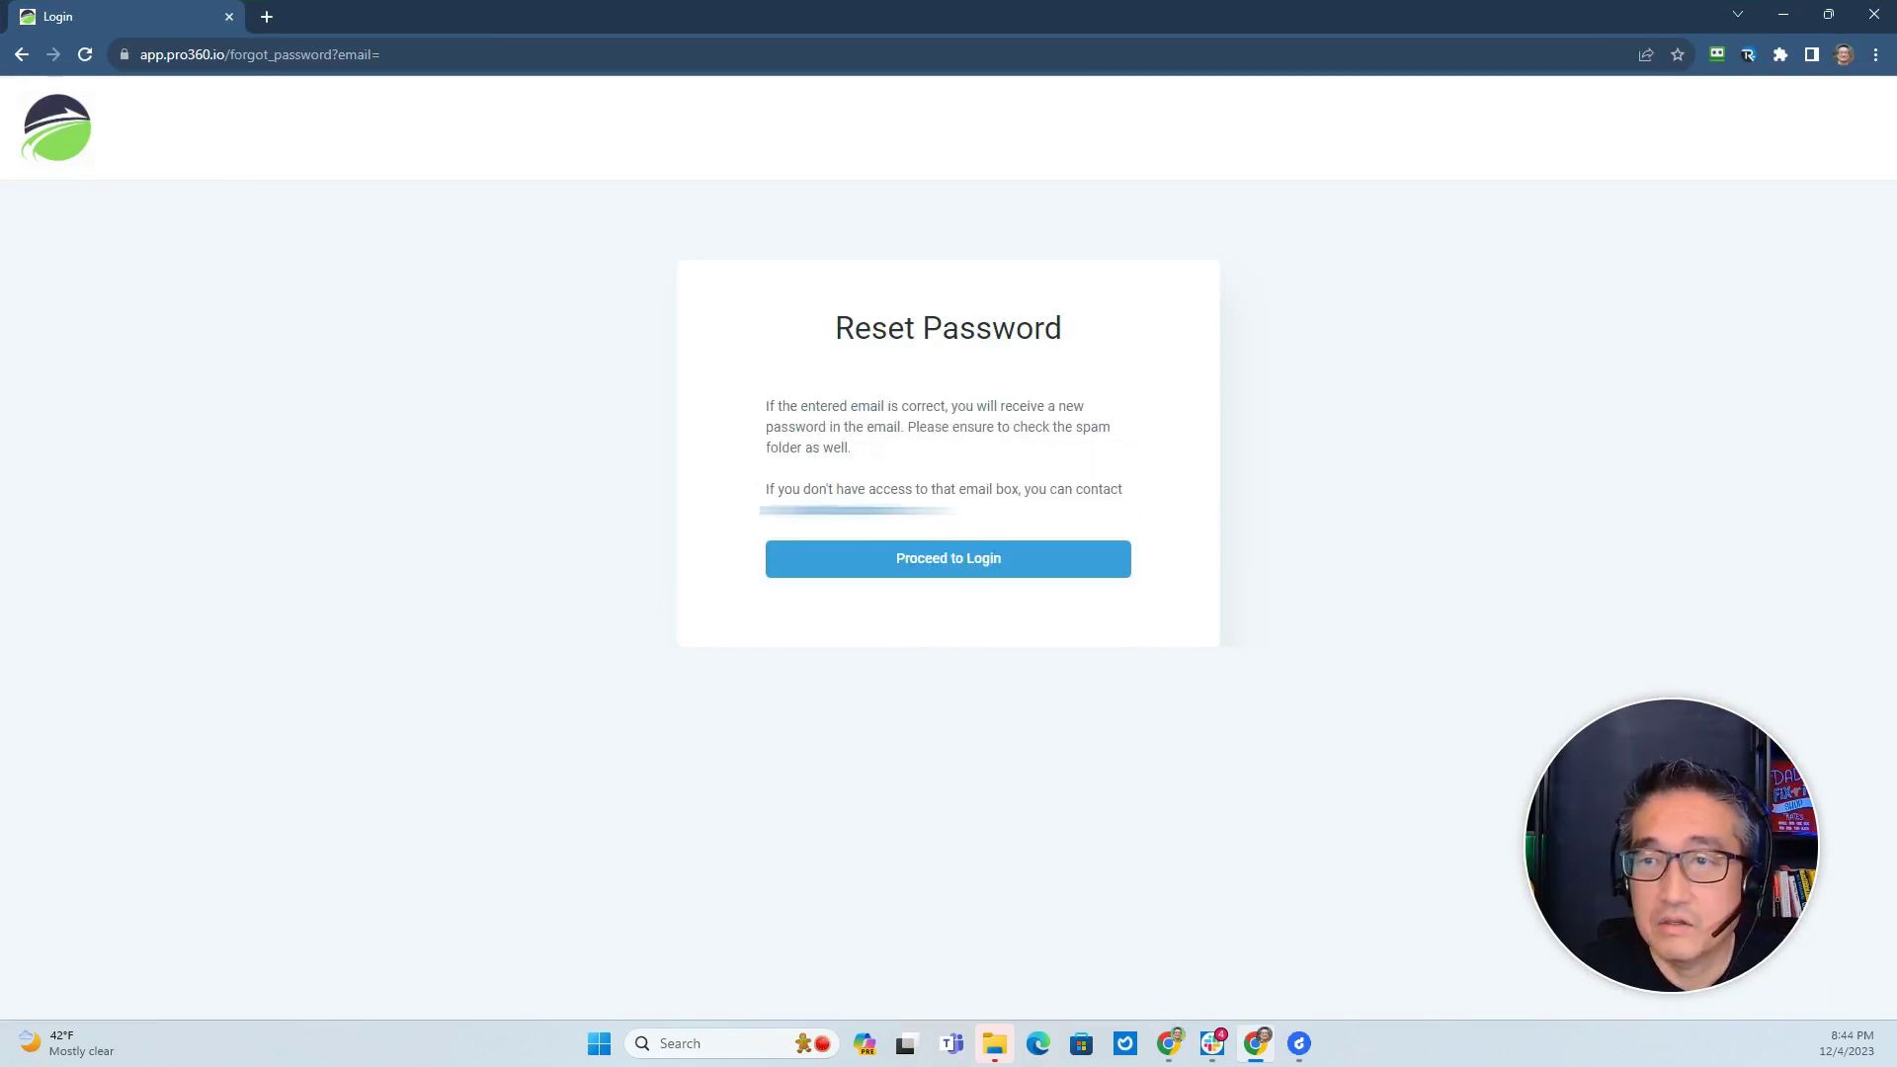
key(alt+Tab)
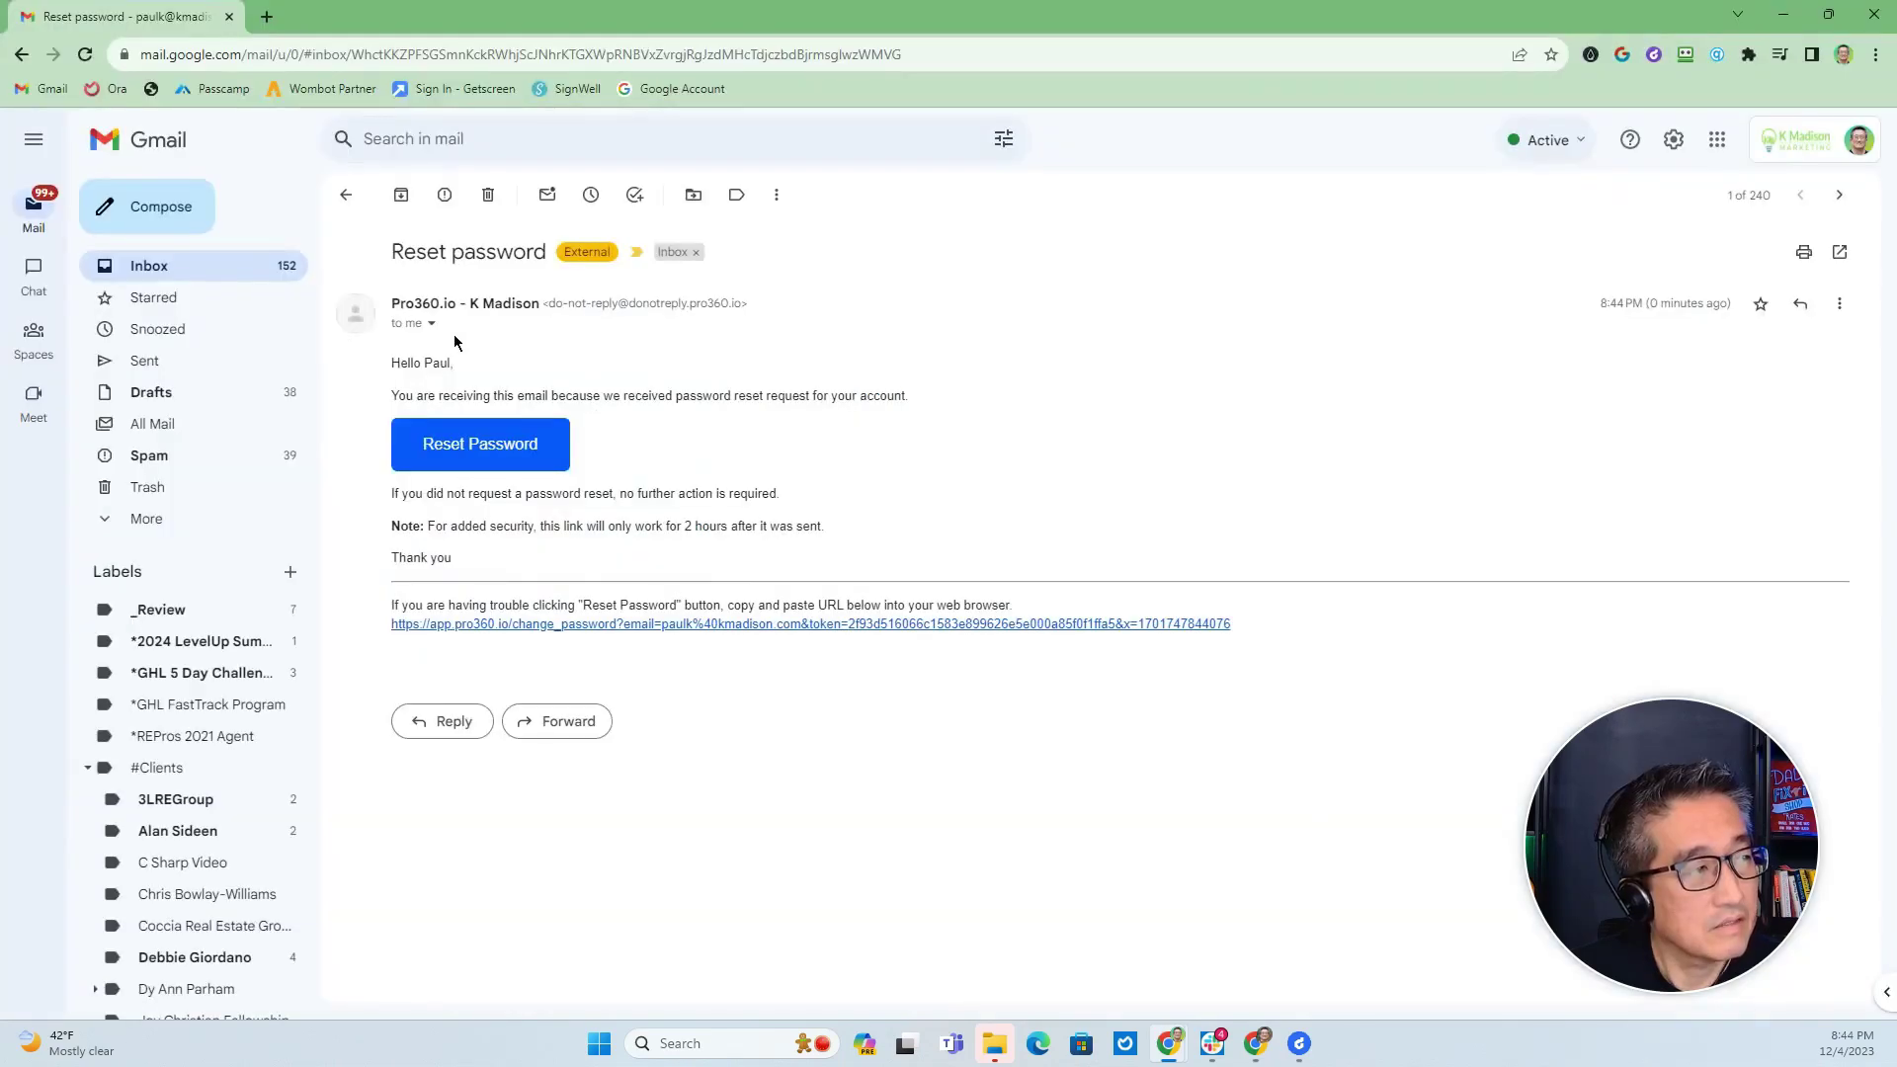
Show the new reset email's sender details to confirm it comes from donotreply.pro360.io.
click(431, 325)
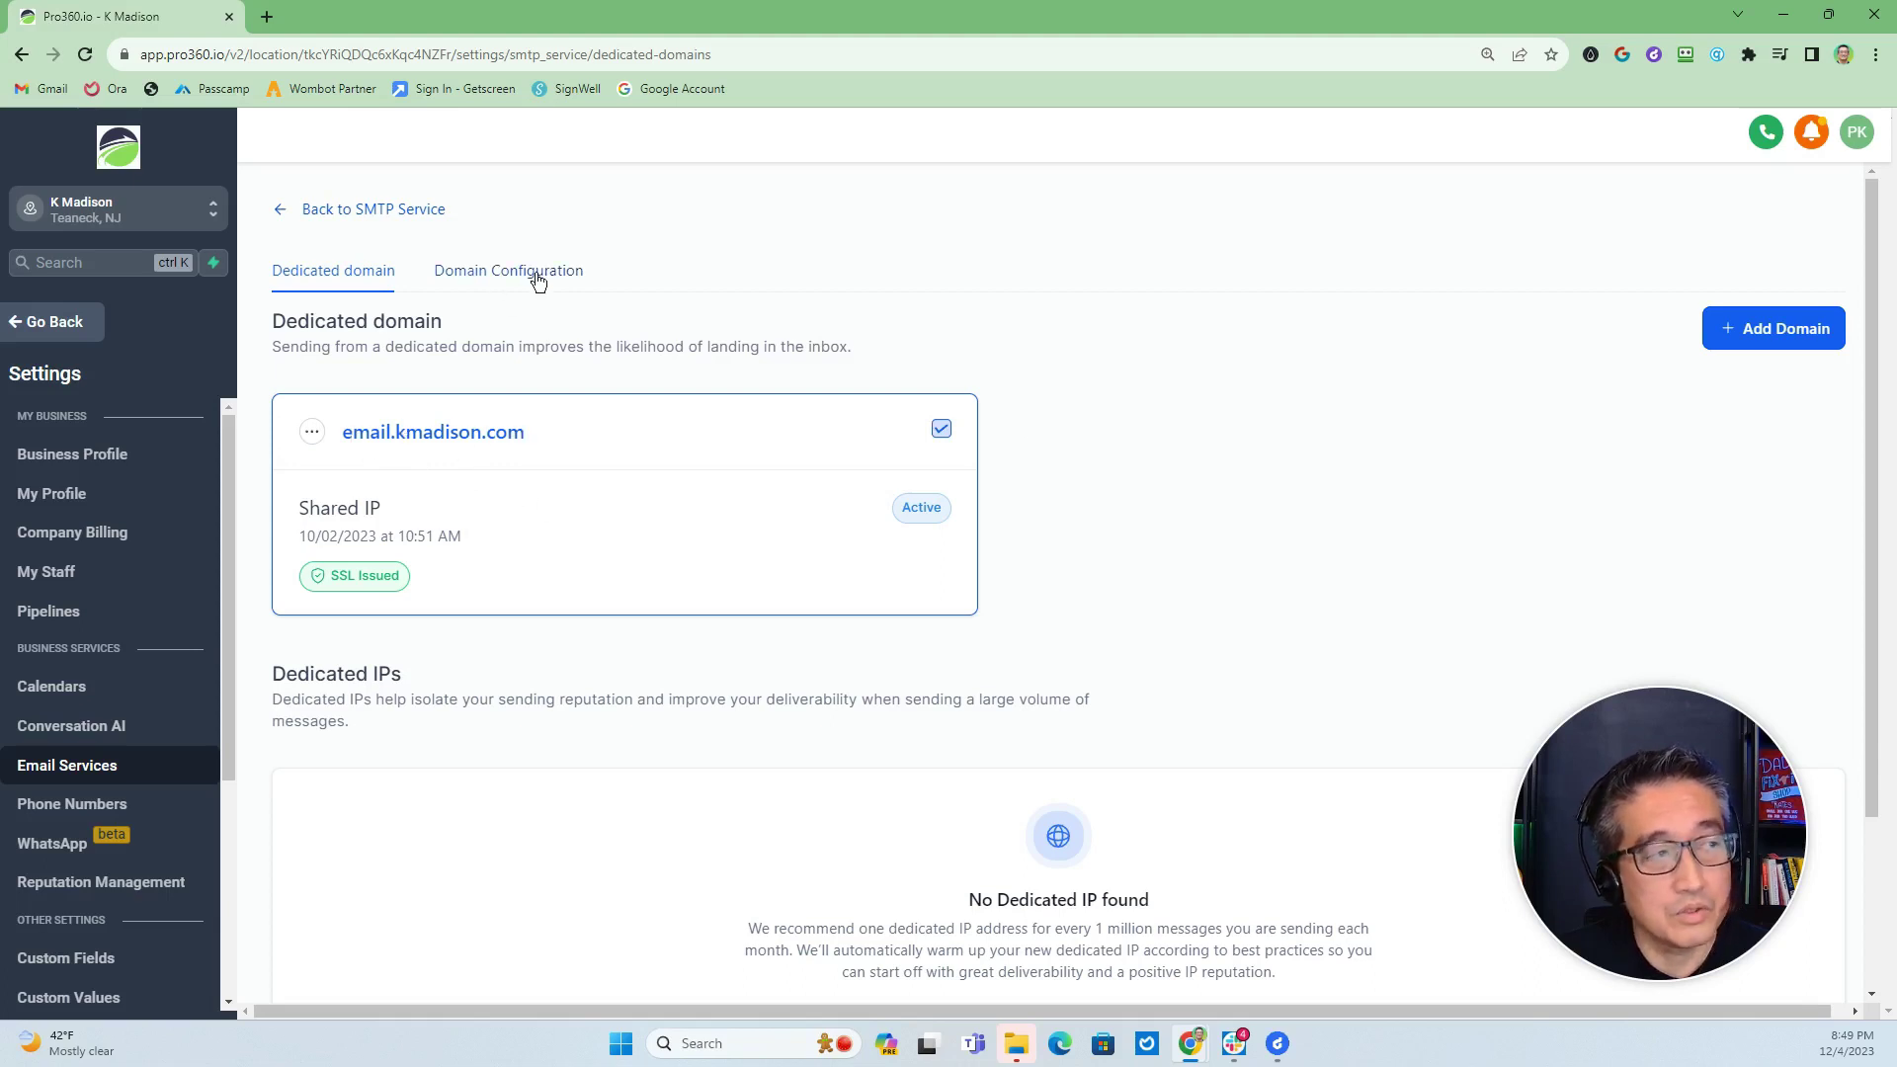
click(501, 278)
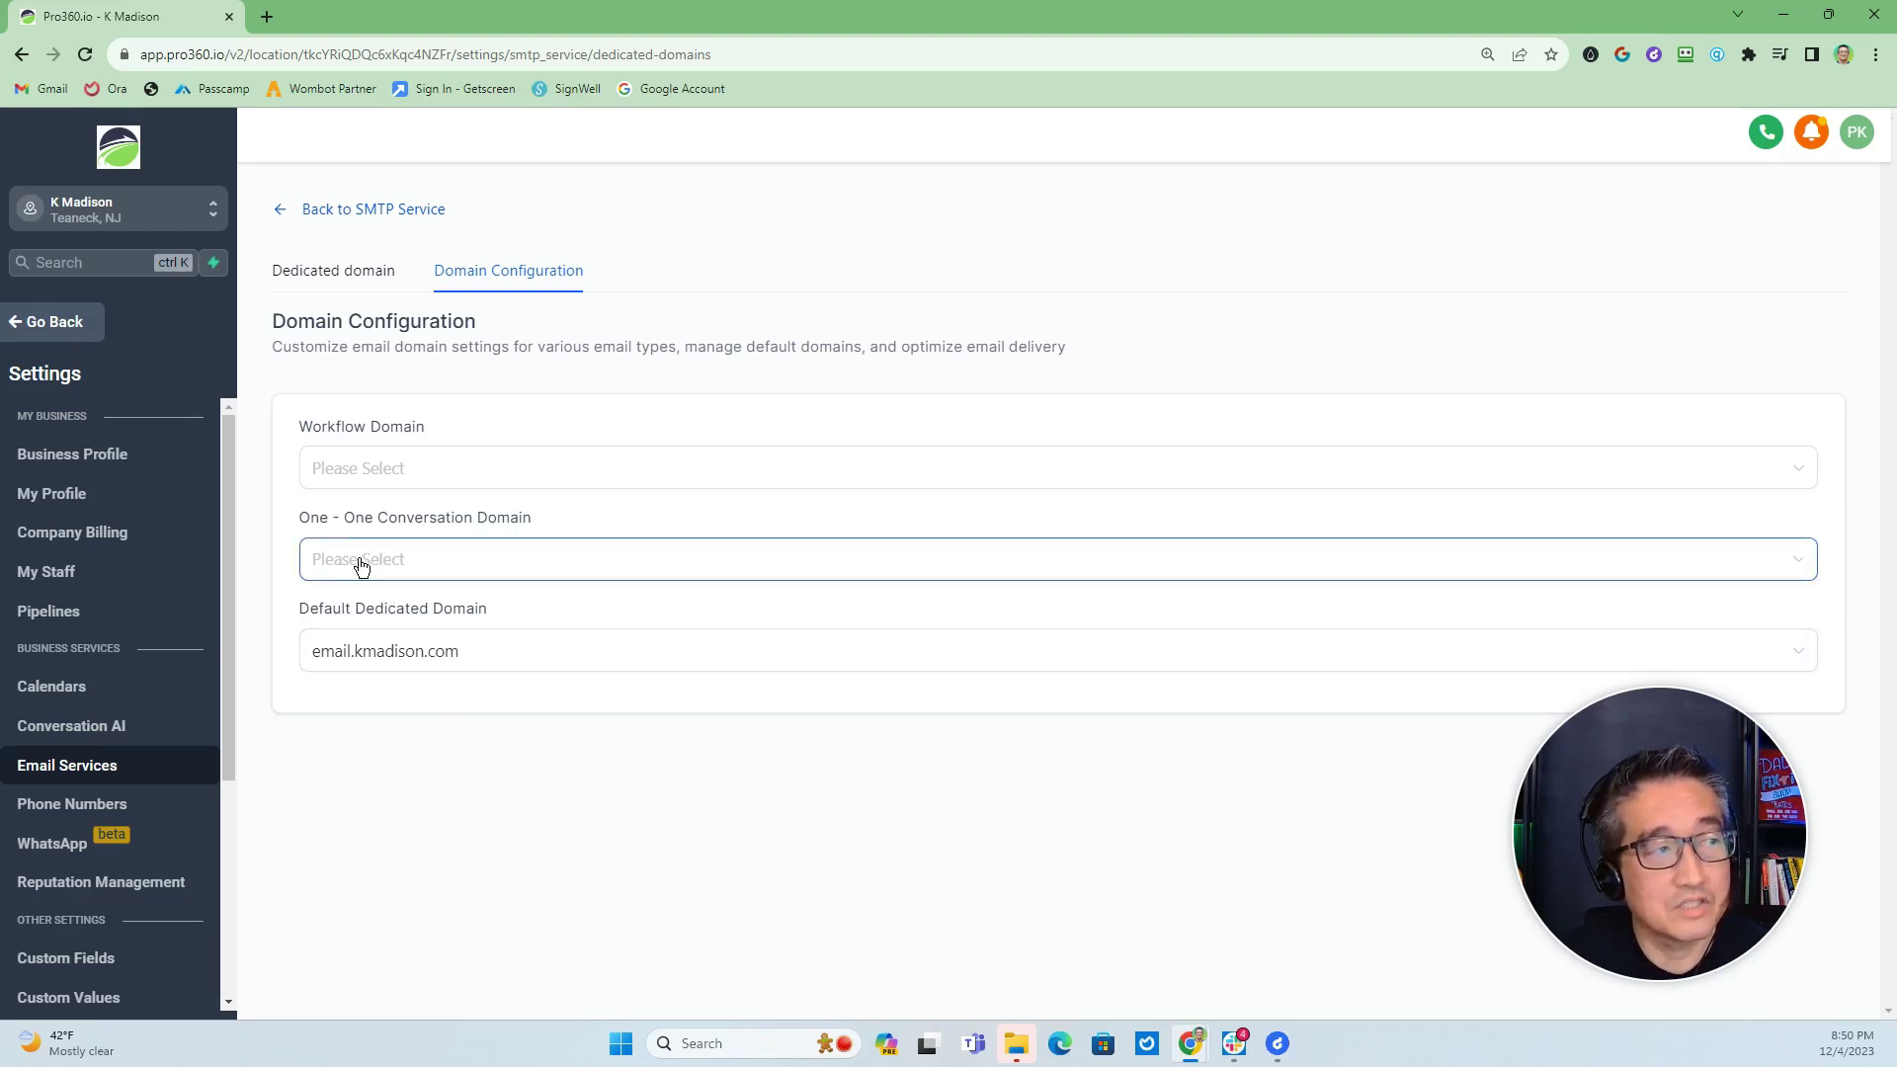
click(339, 274)
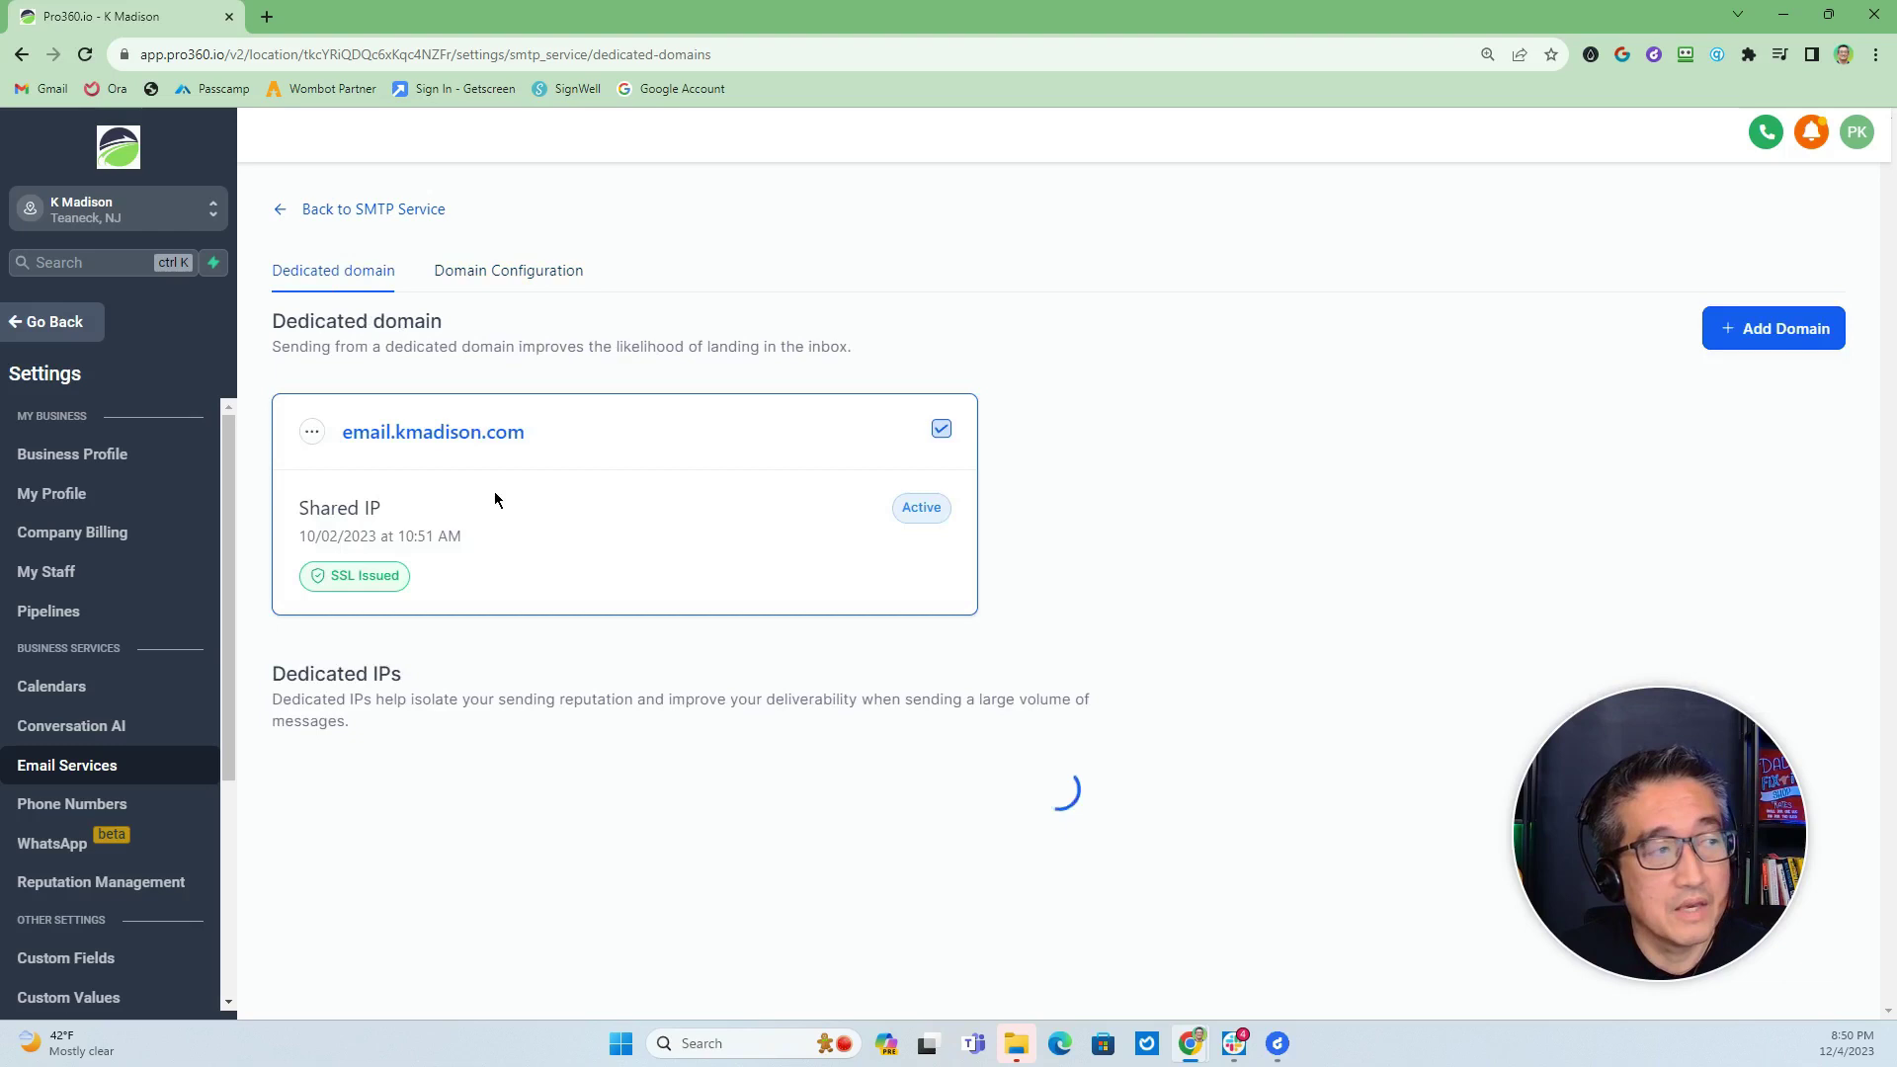
click(1775, 339)
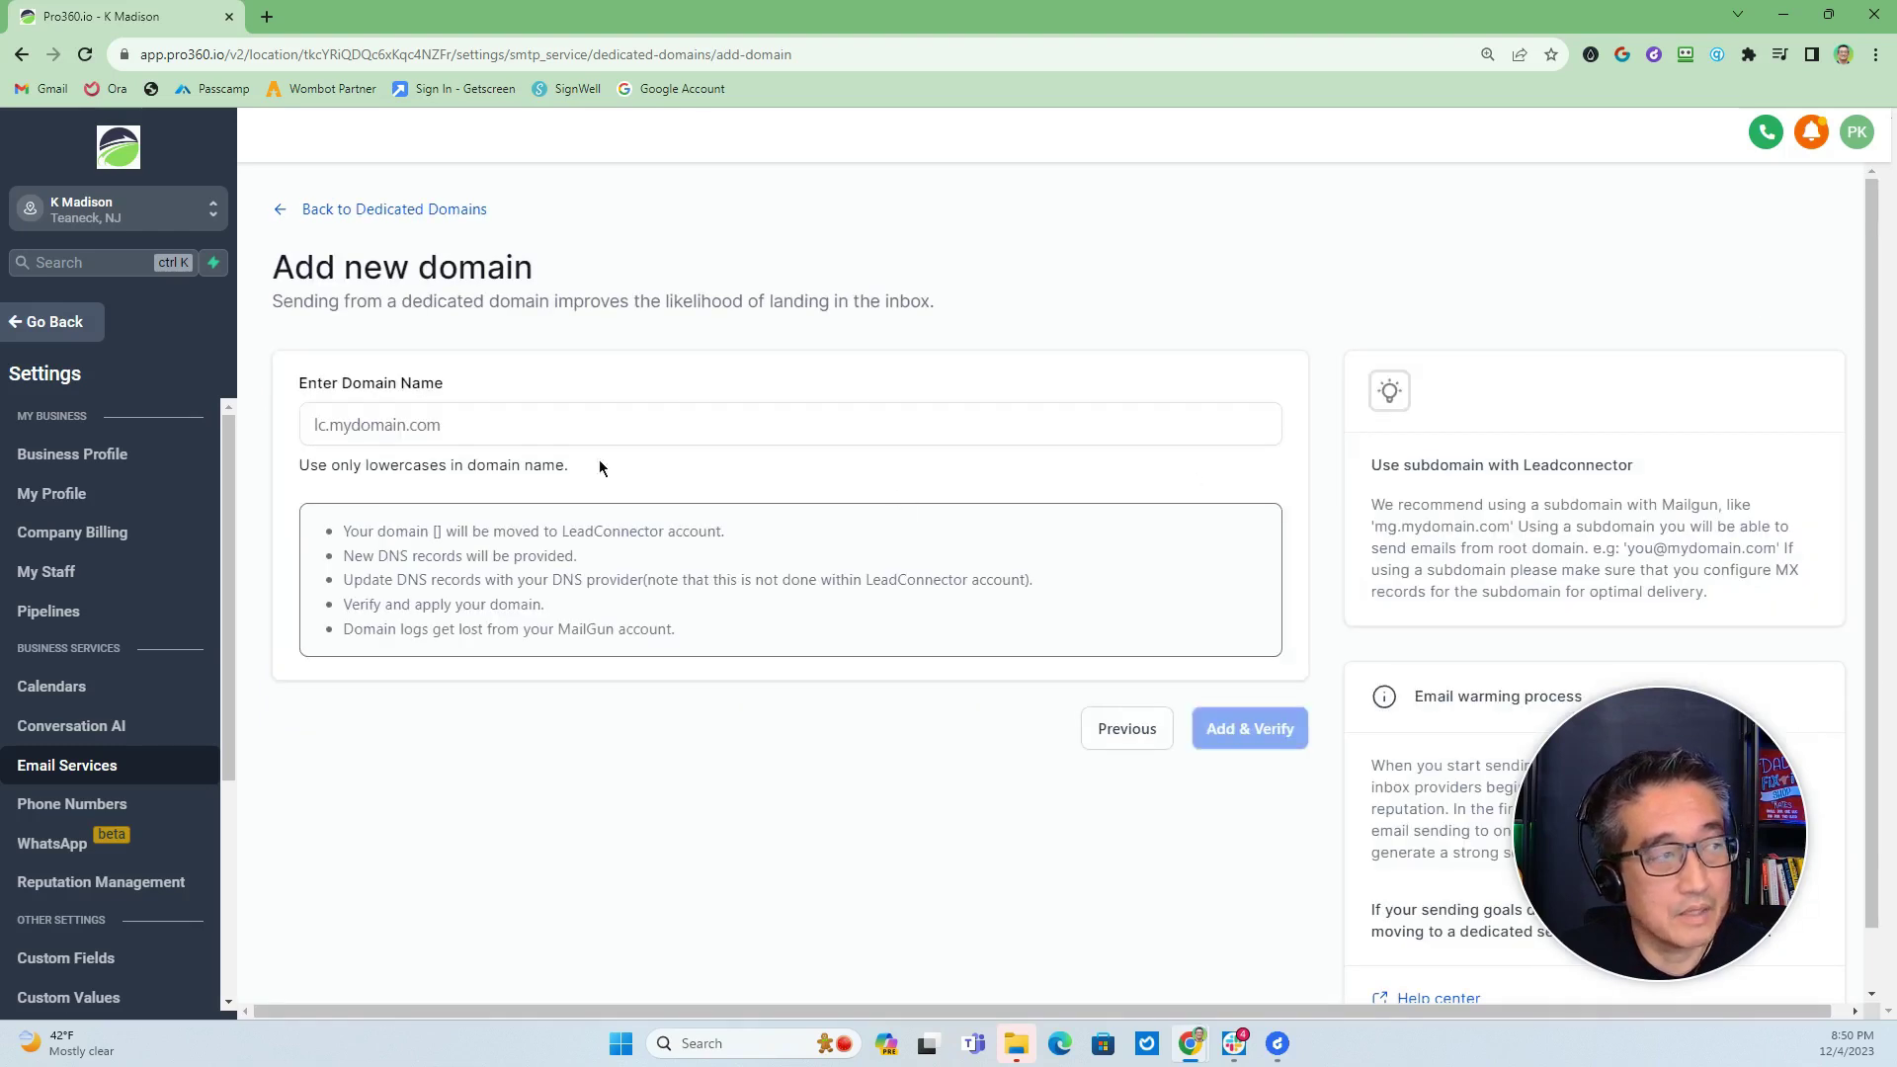
click(422, 427)
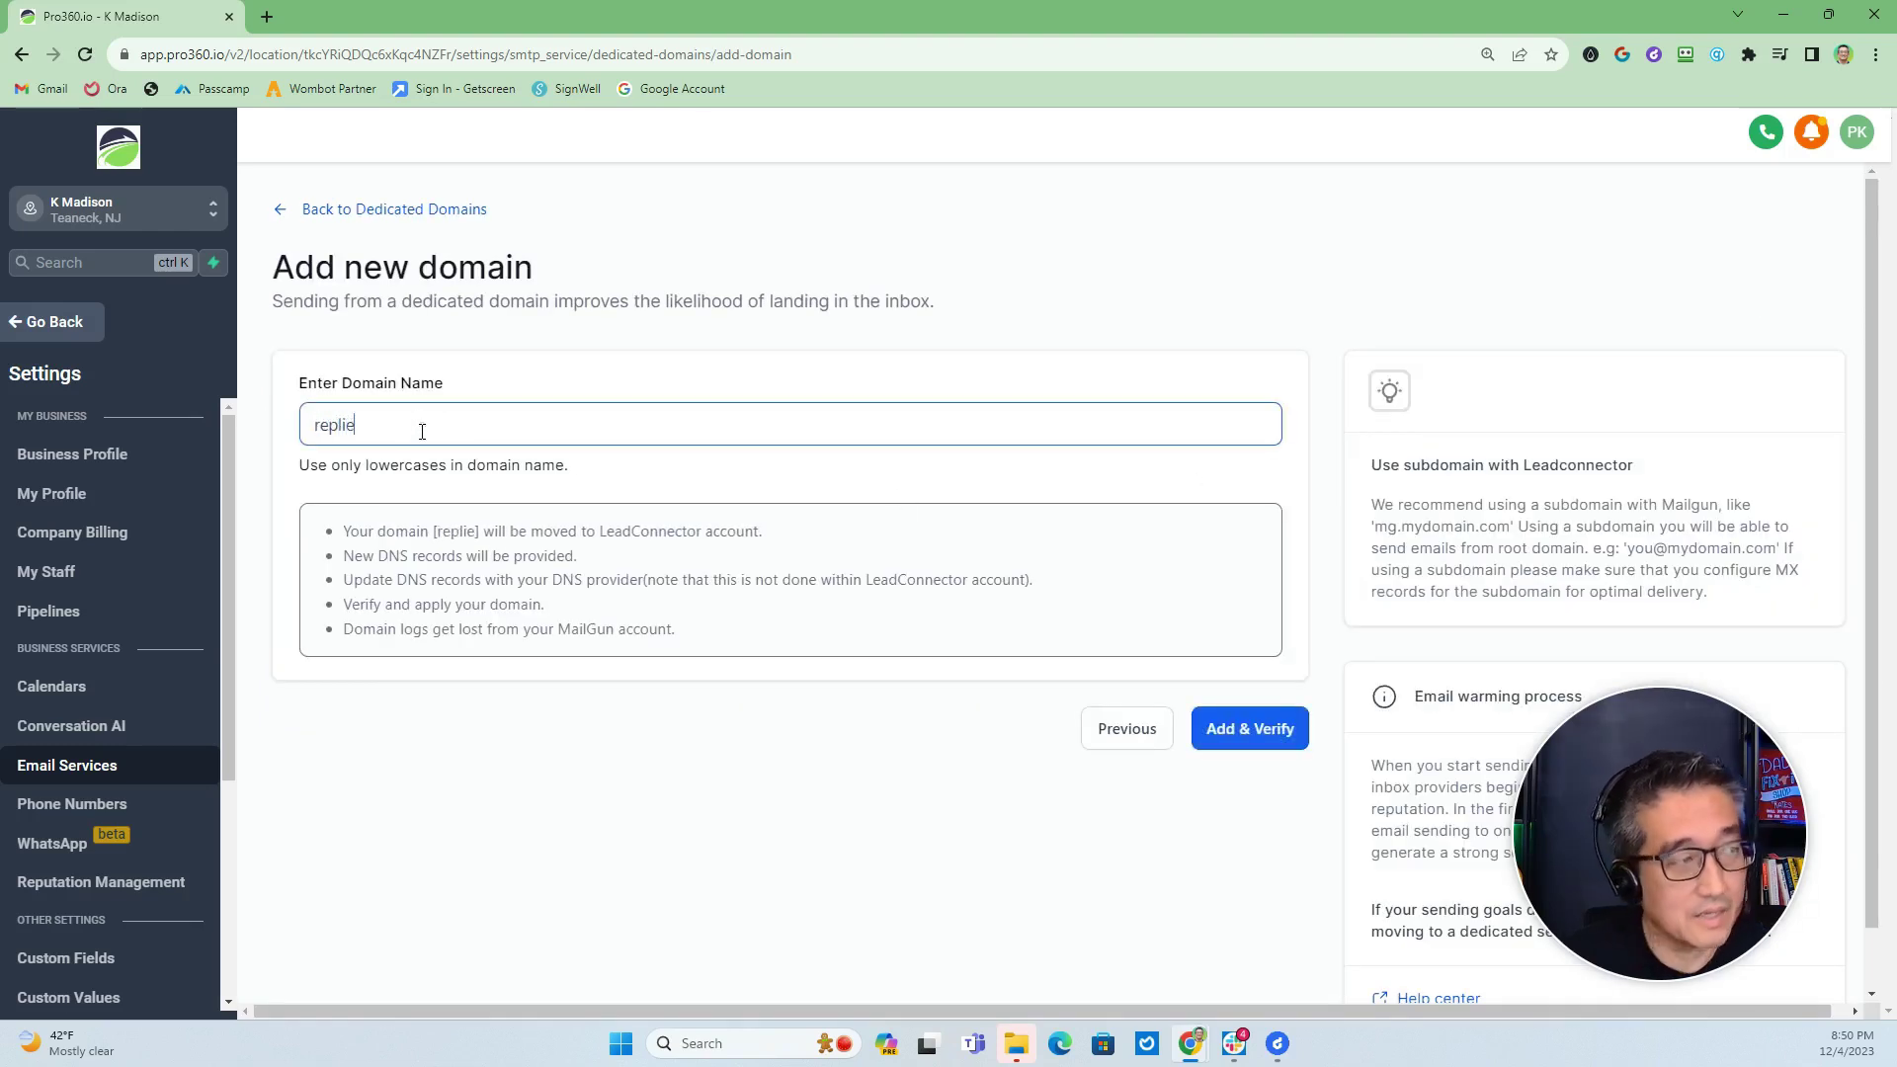
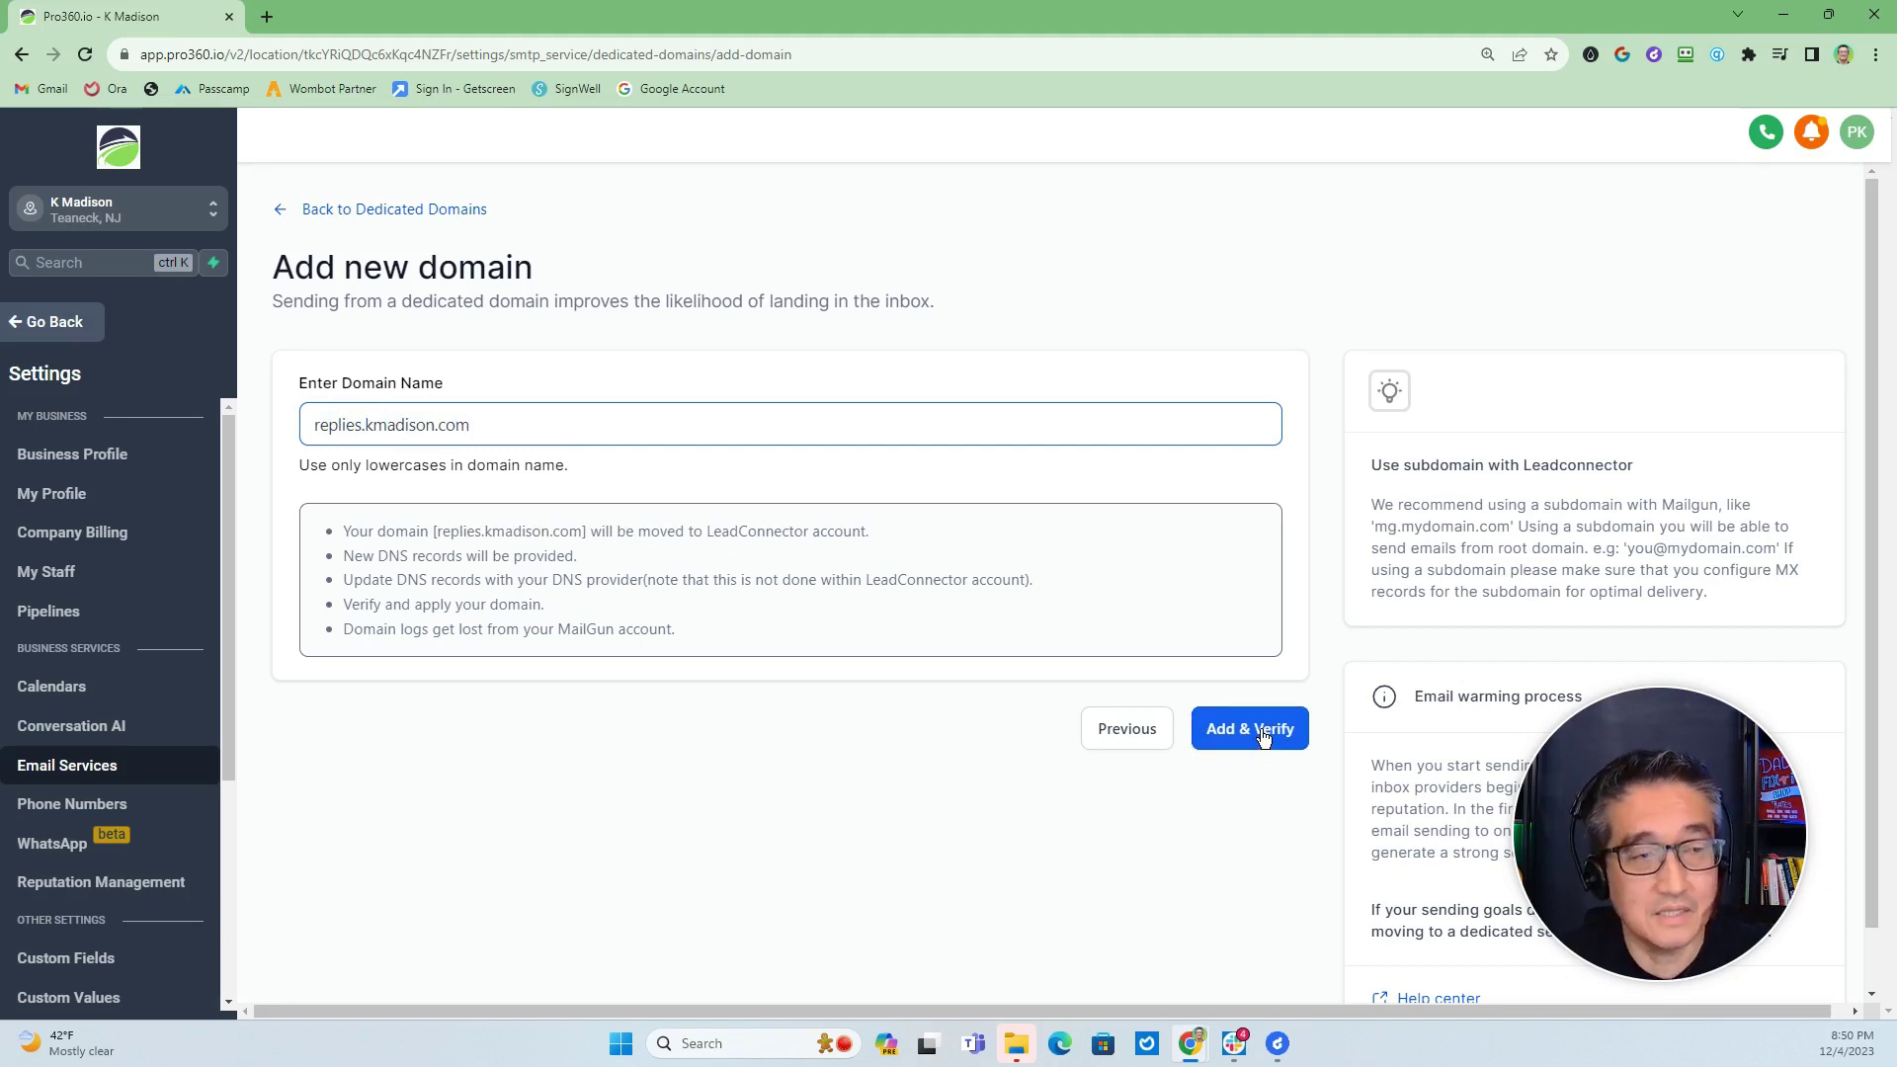
click(1251, 728)
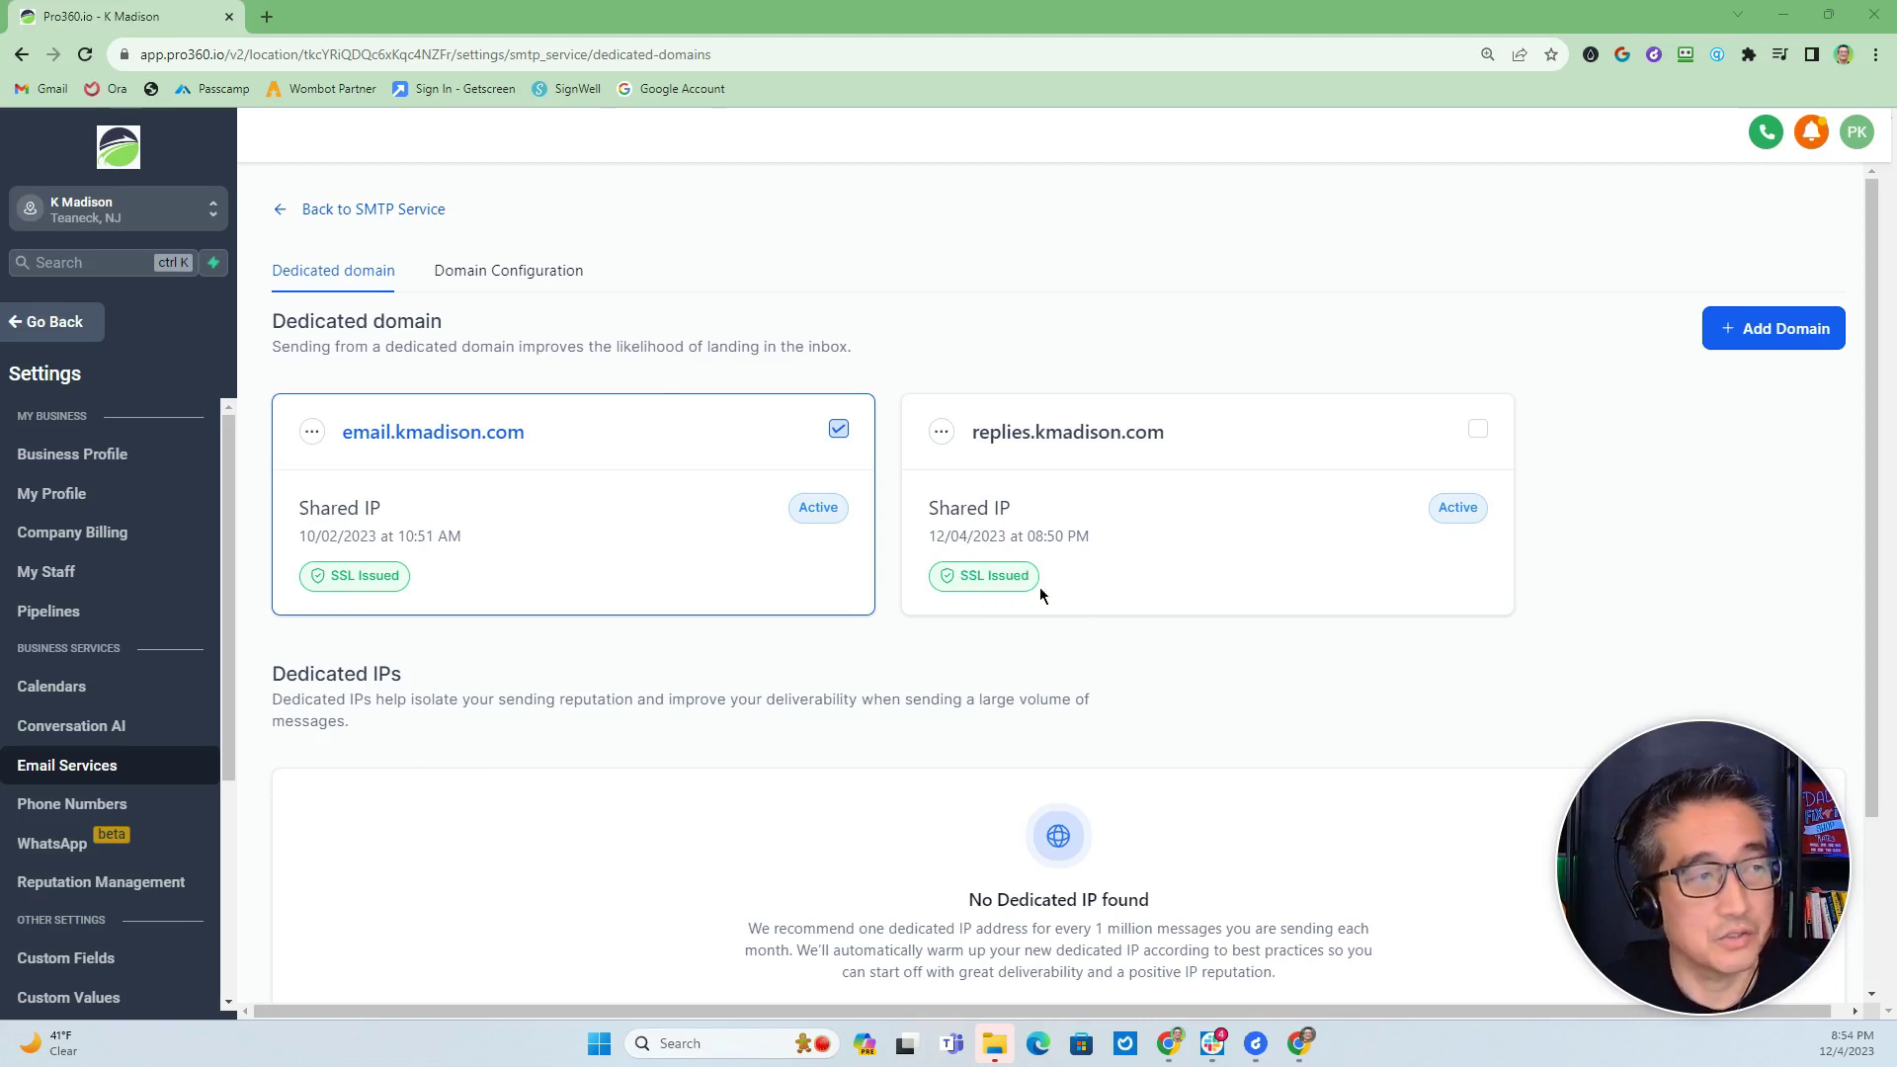
click(510, 276)
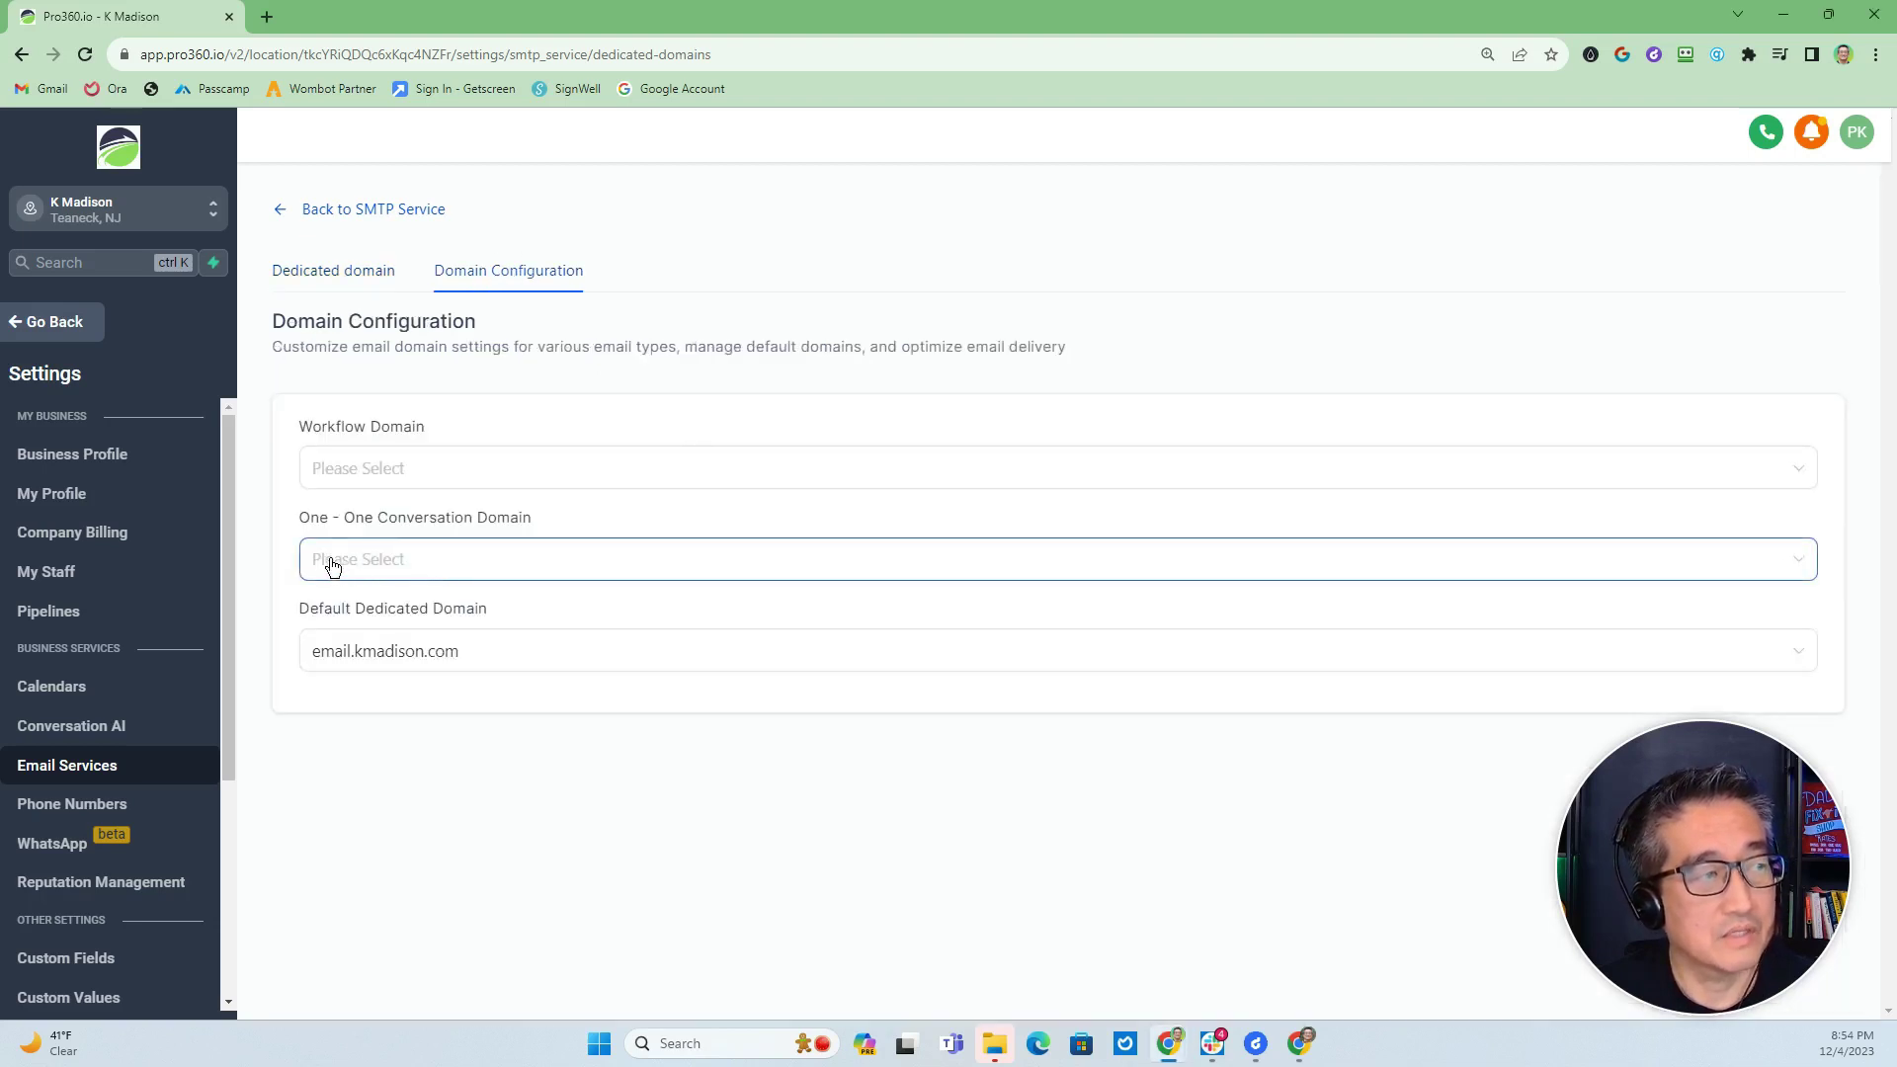
click(380, 563)
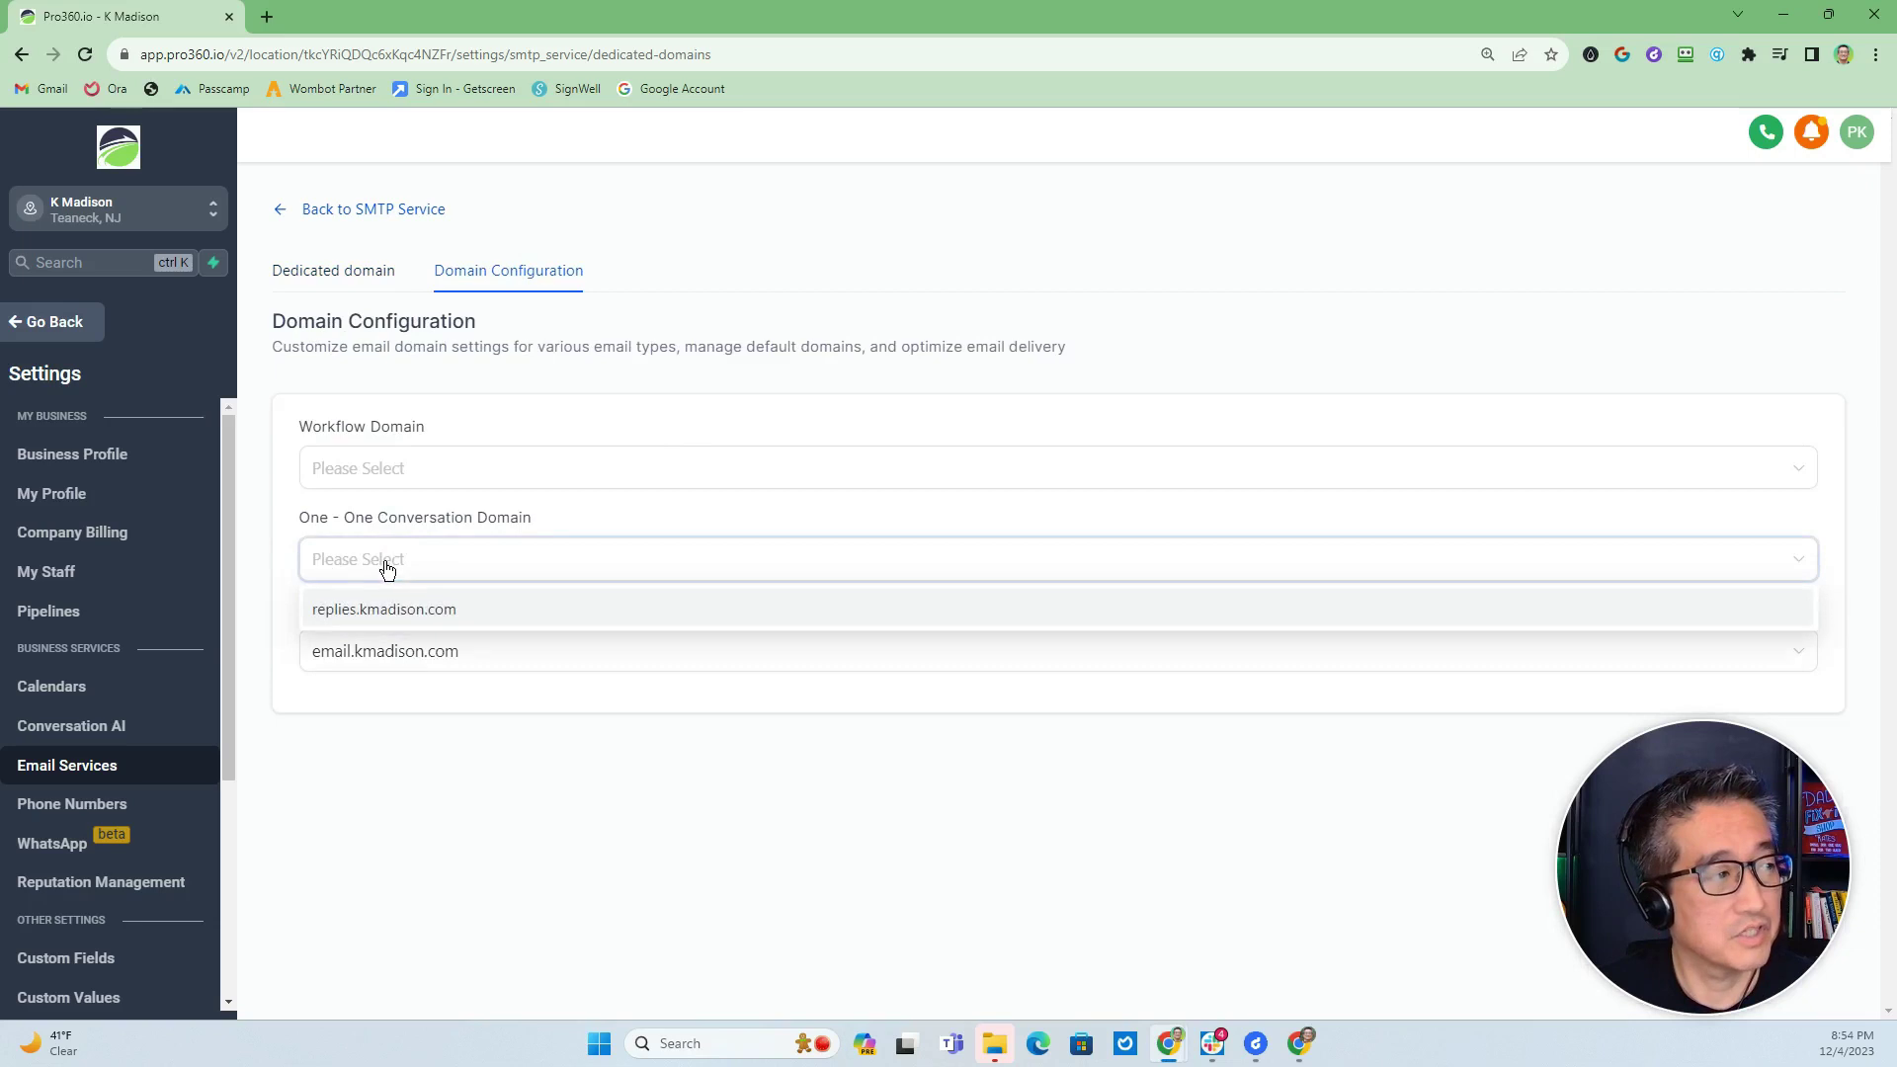
click(381, 612)
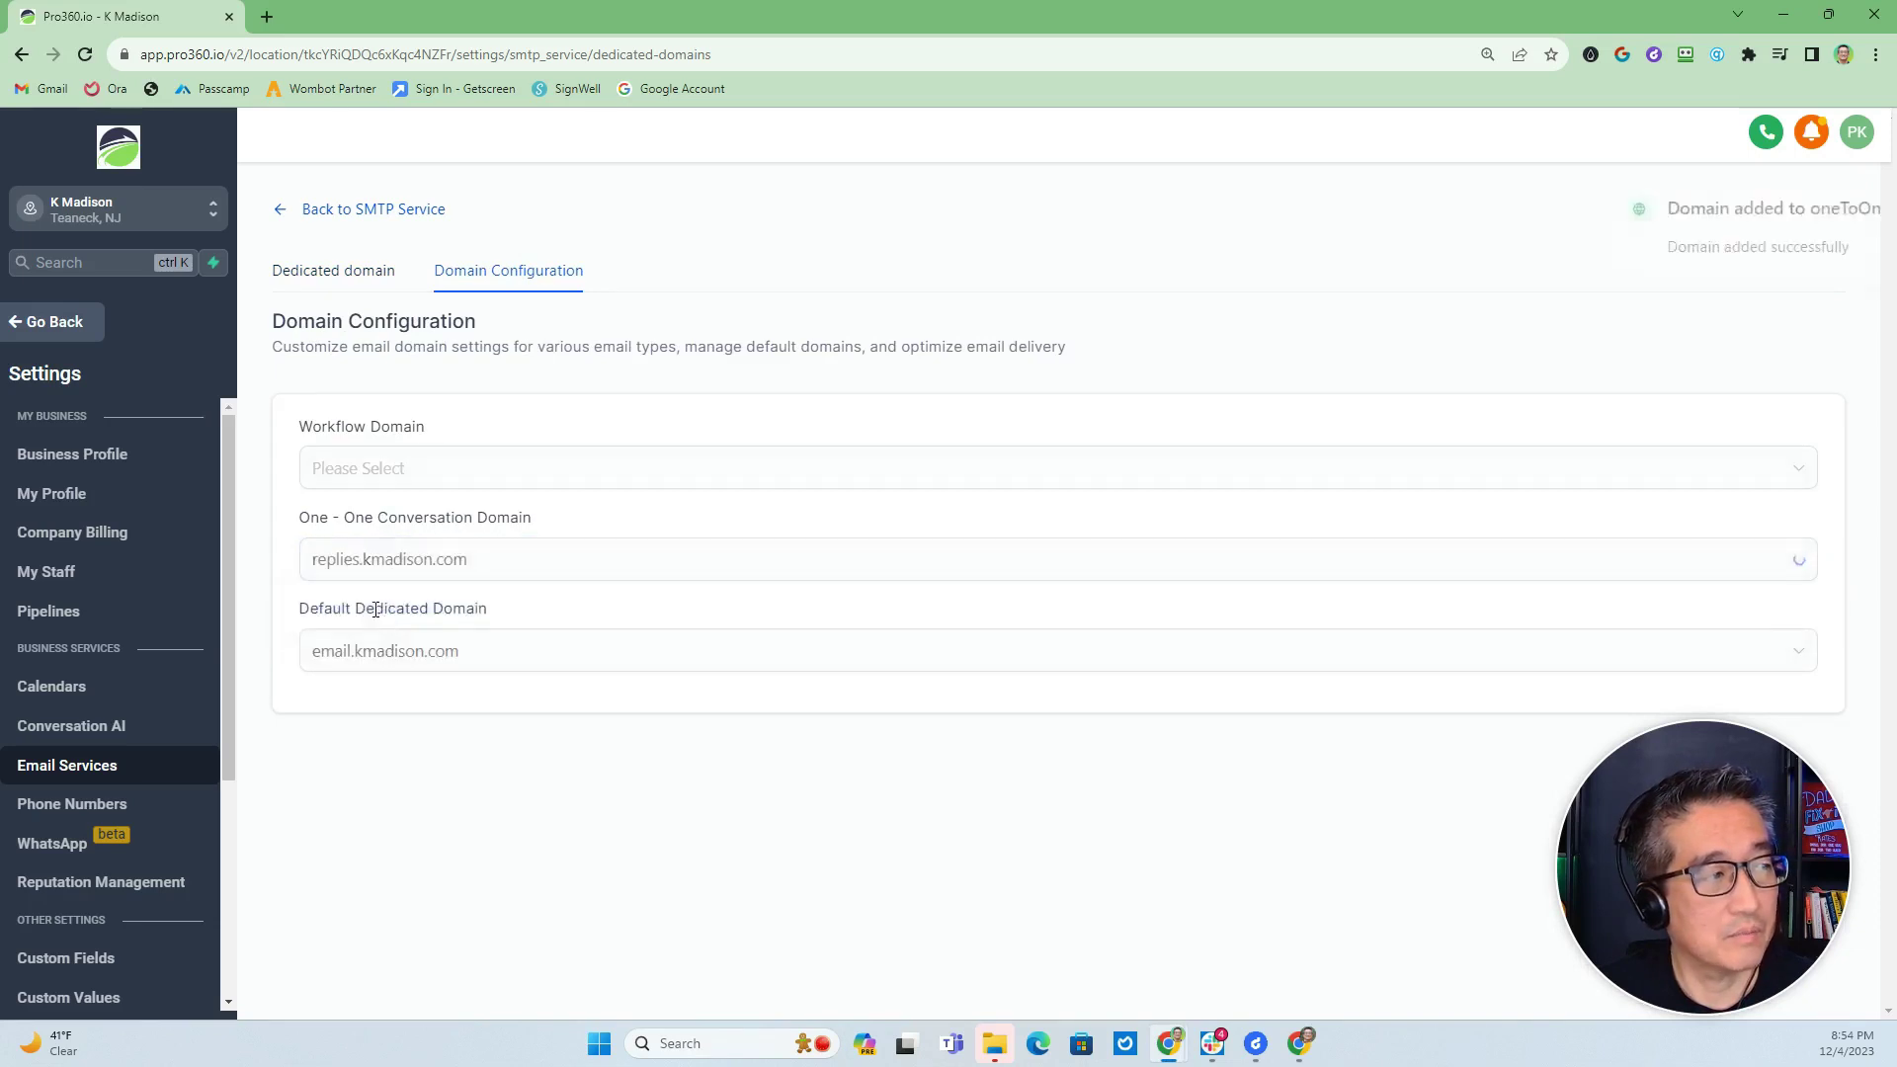
click(377, 471)
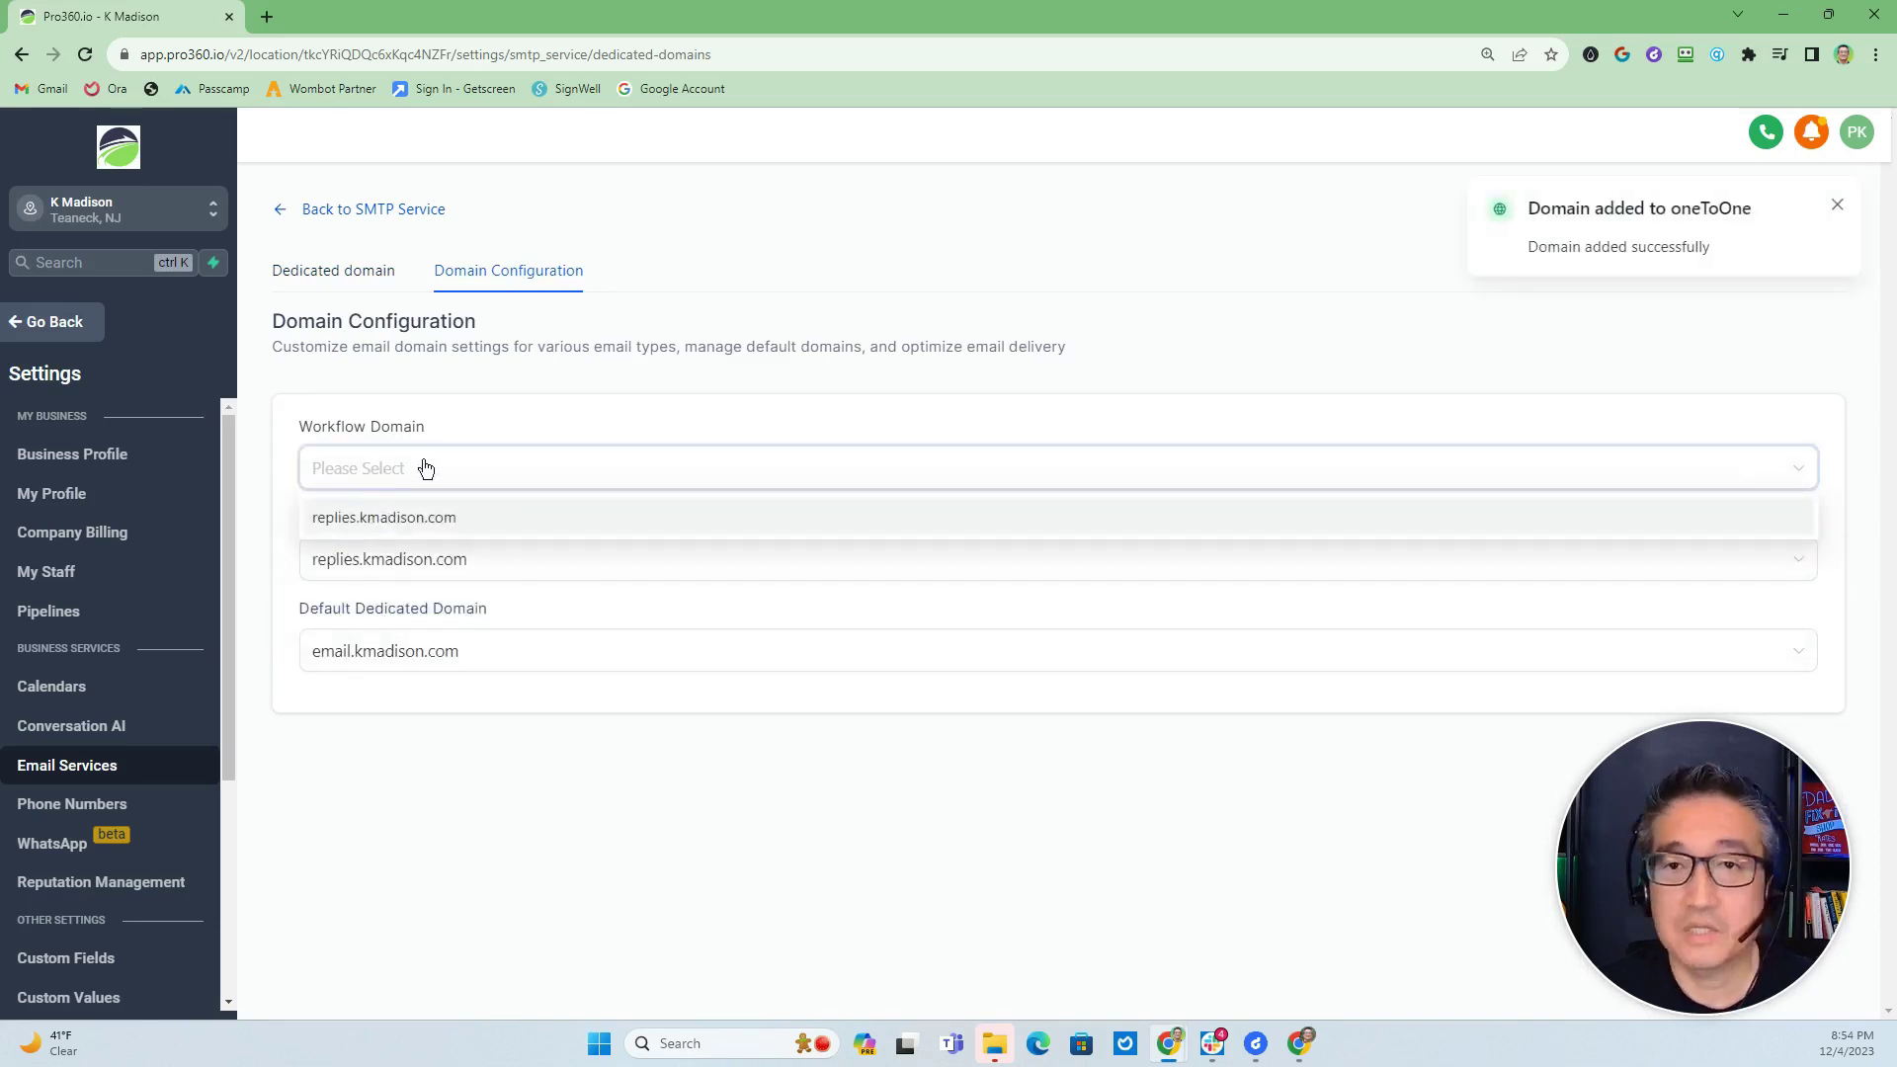
click(416, 519)
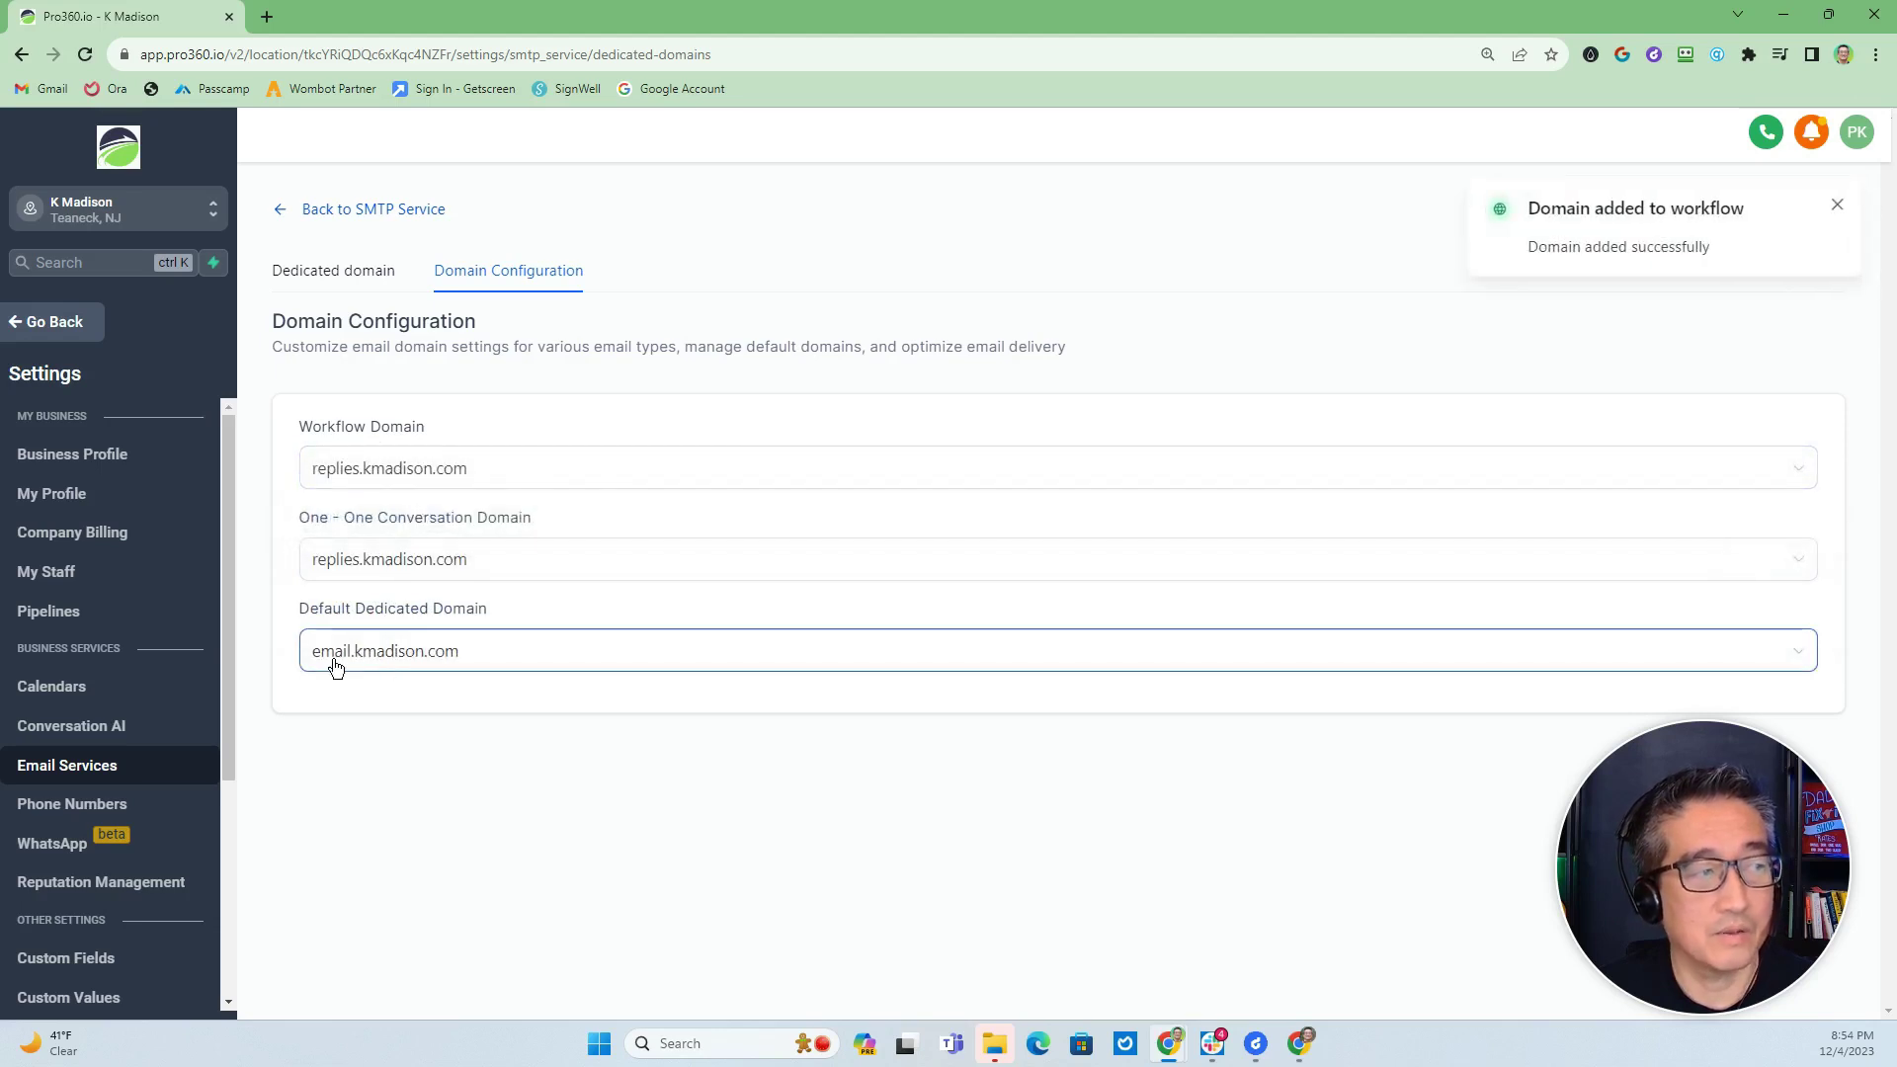